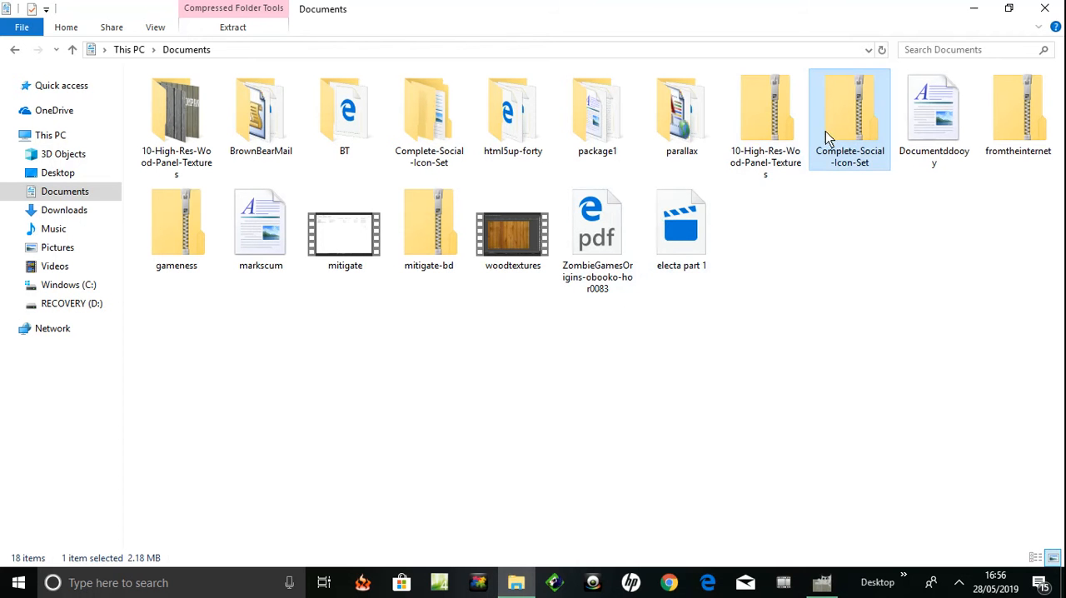
Examine the icons in the 32, 64 and 128 folders of Complete-Social-Icon-Set, then close the file window
double_click(434, 125)
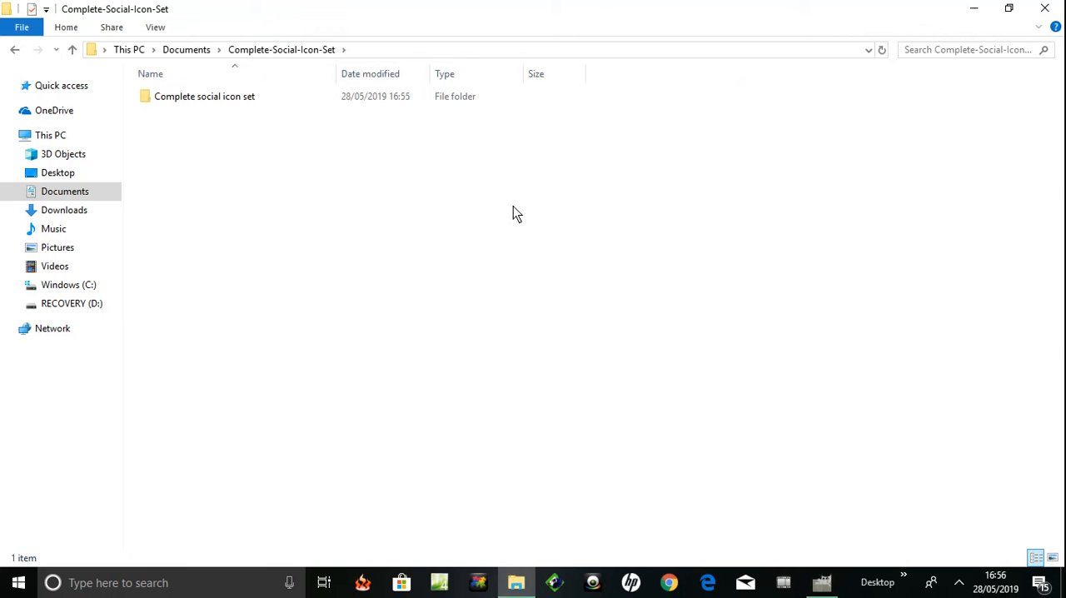
double_click(174, 98)
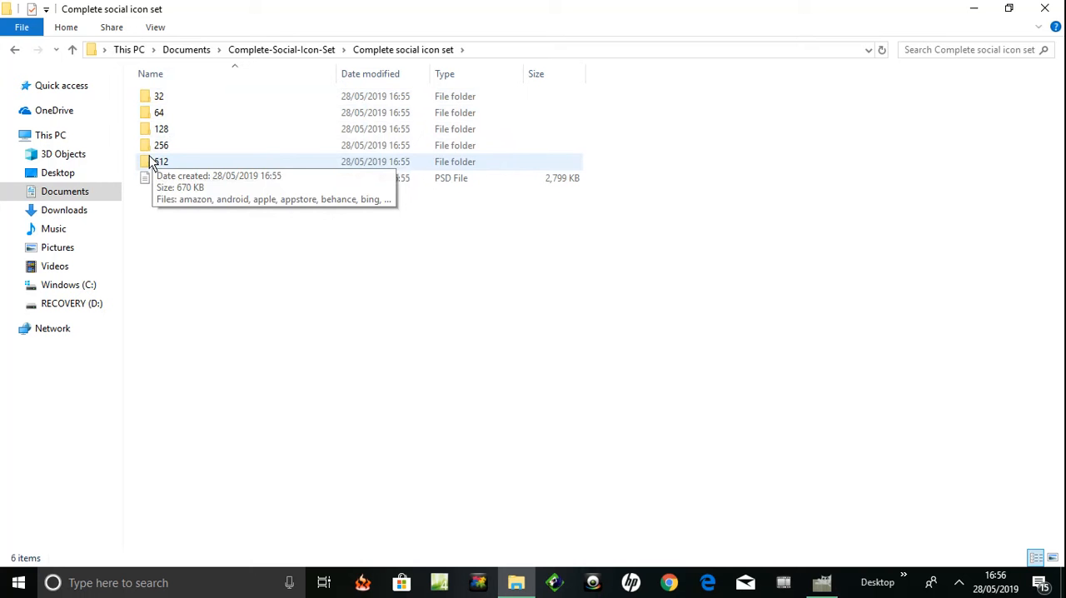
double_click(159, 97)
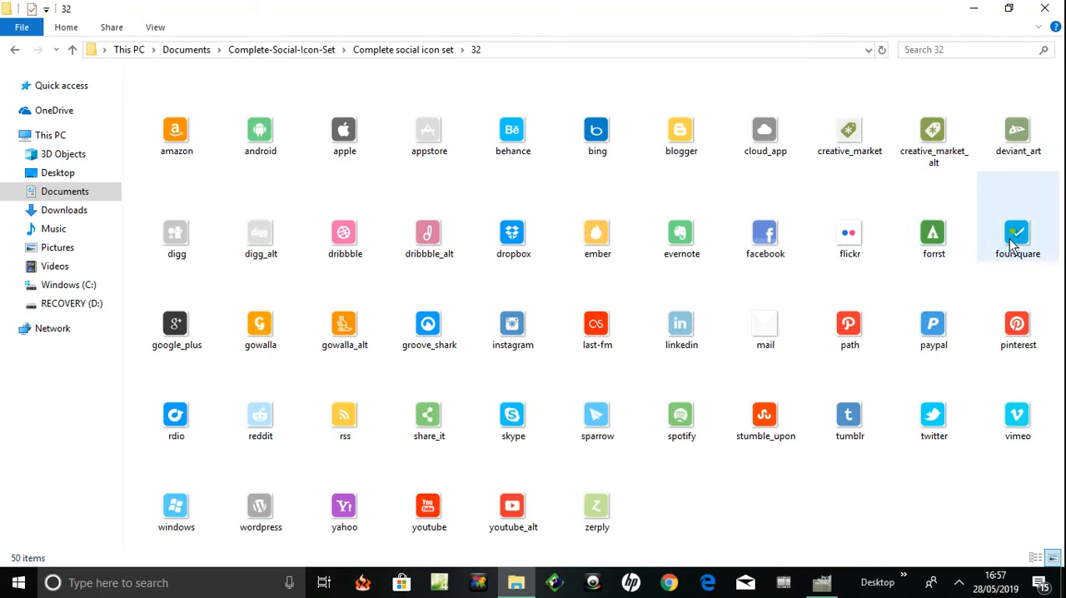
click(73, 50)
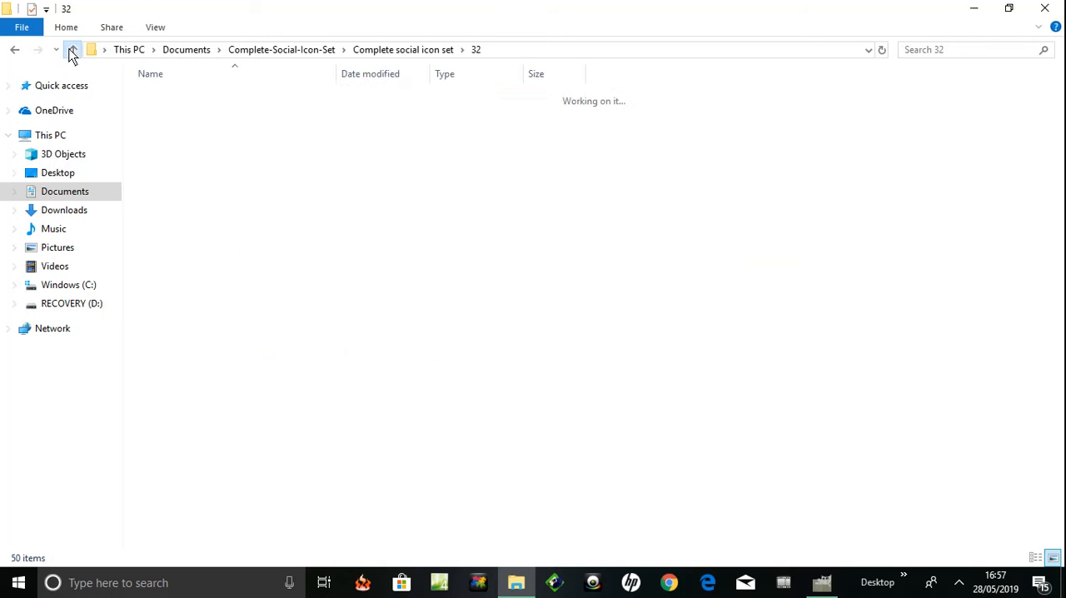
click(160, 115)
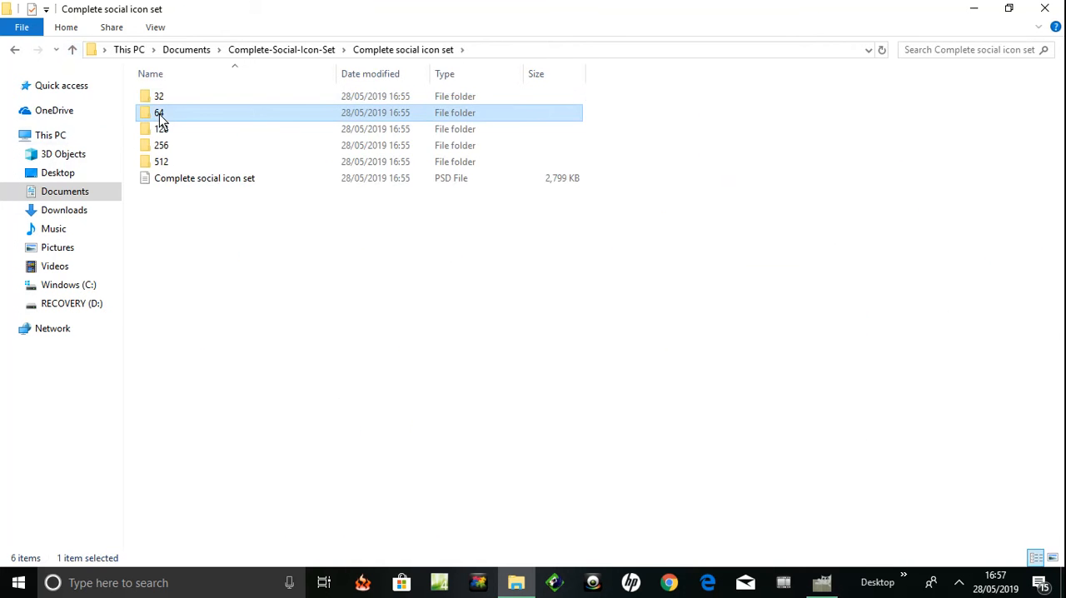
double_click(160, 114)
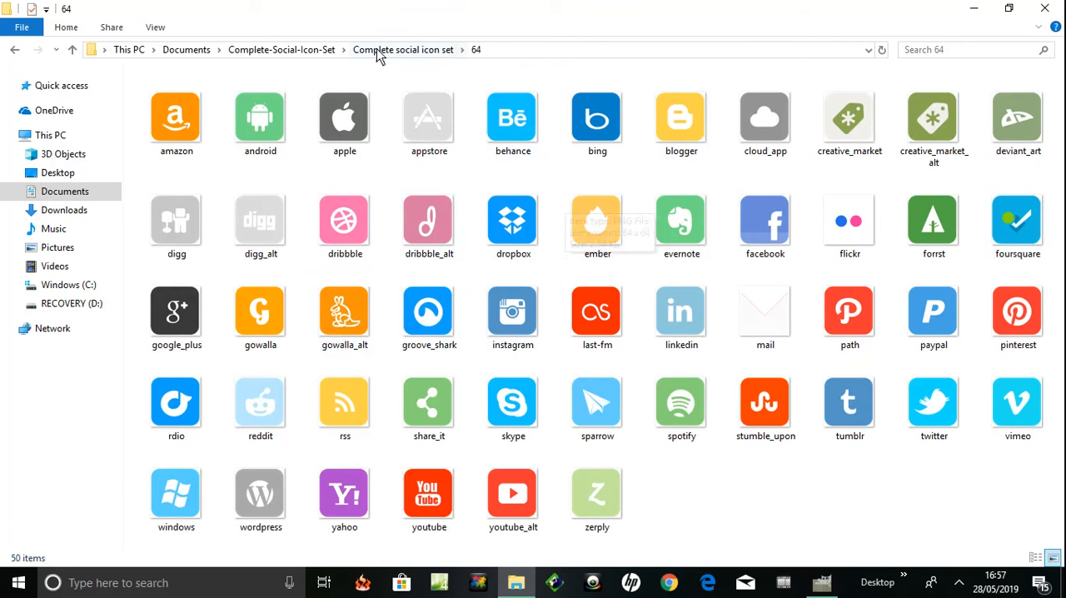
click(72, 49)
click(156, 133)
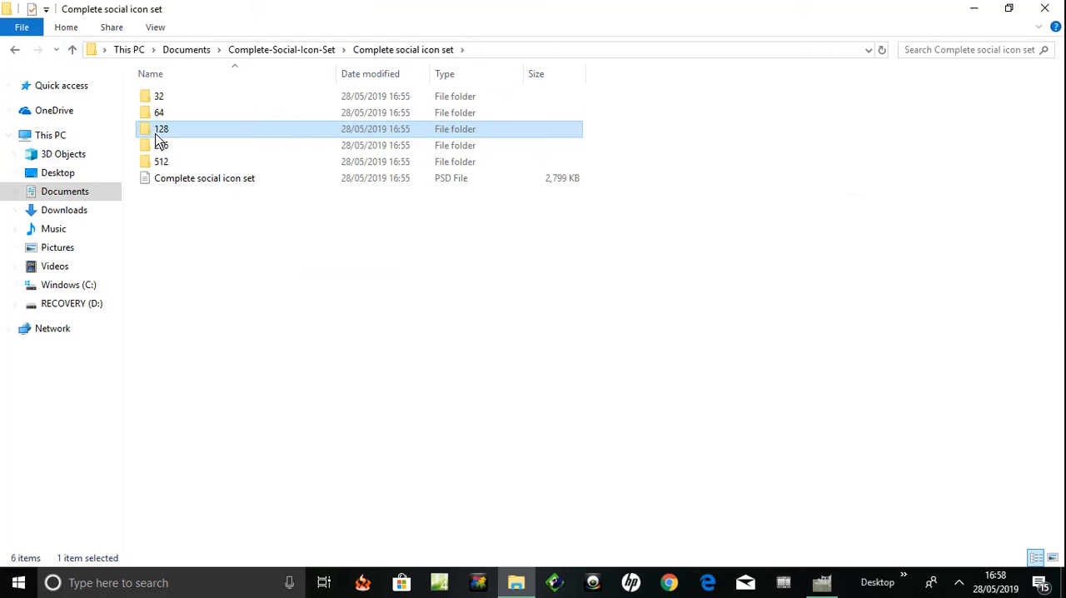
double_click(156, 133)
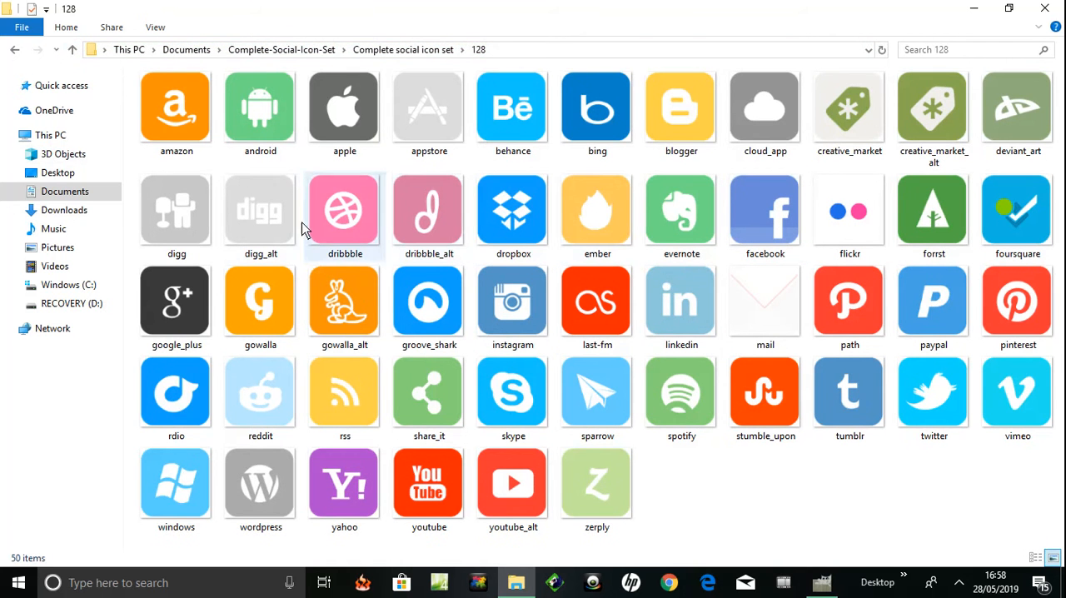
click(1045, 10)
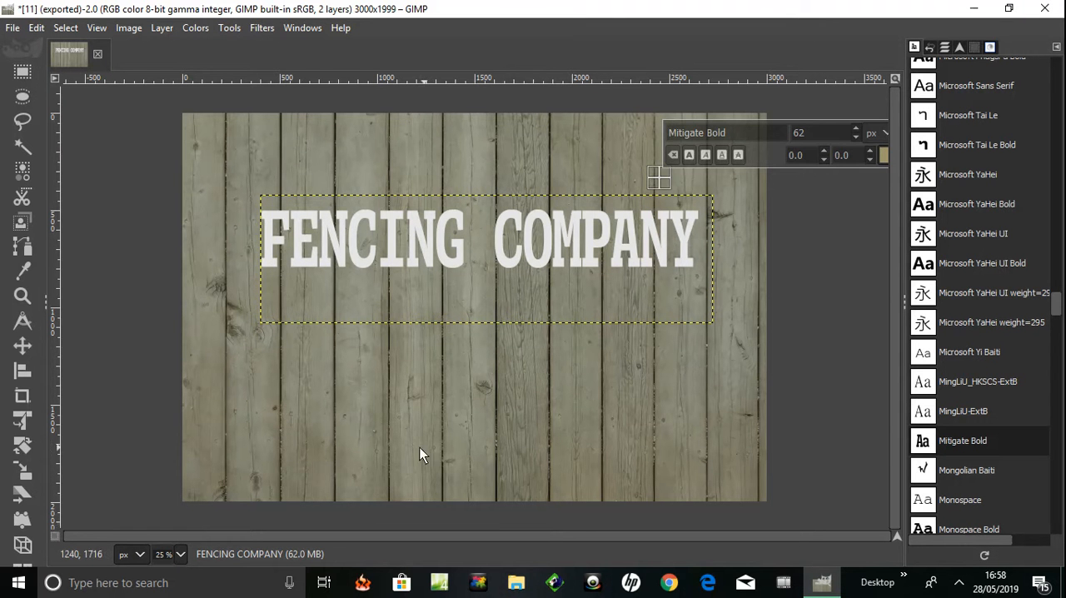
In GIMP, start opening an image as layers and browse to the 128 folder inside Documents' Complete-Social-Icon-Set
click(395, 421)
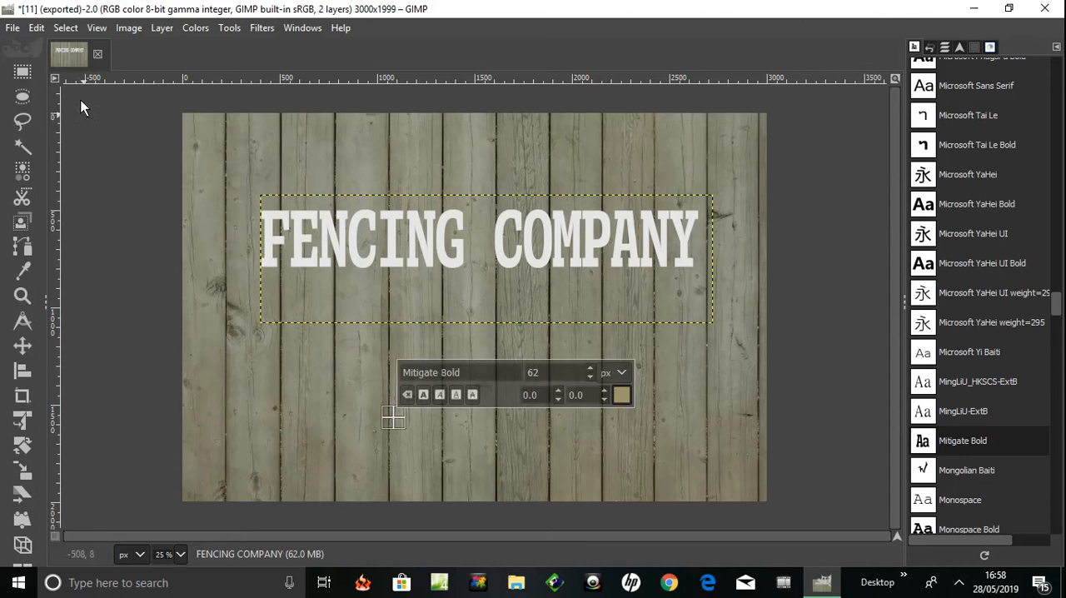
click(11, 27)
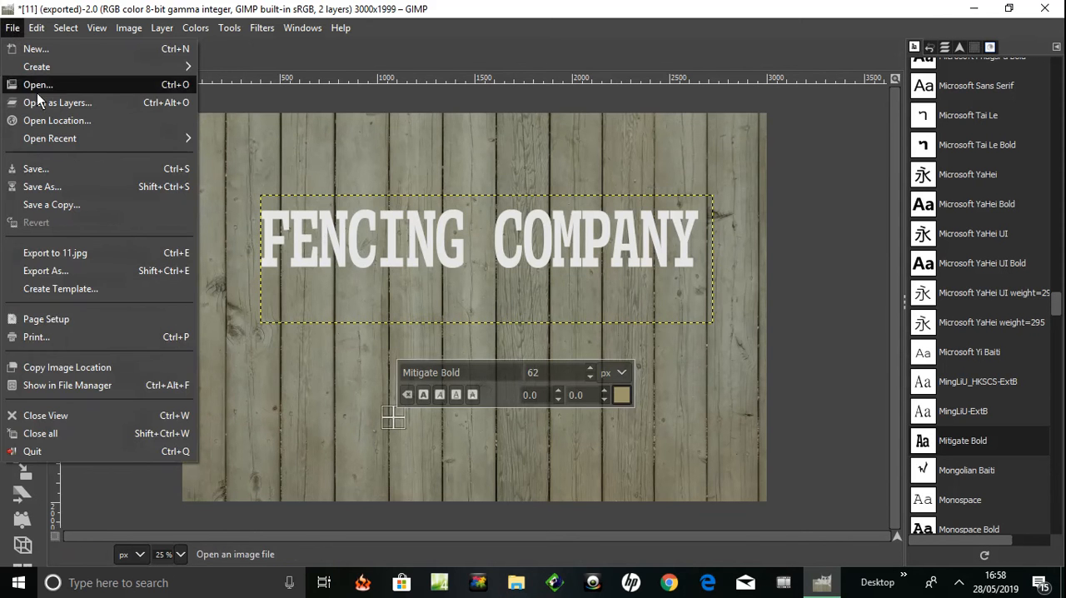
click(92, 98)
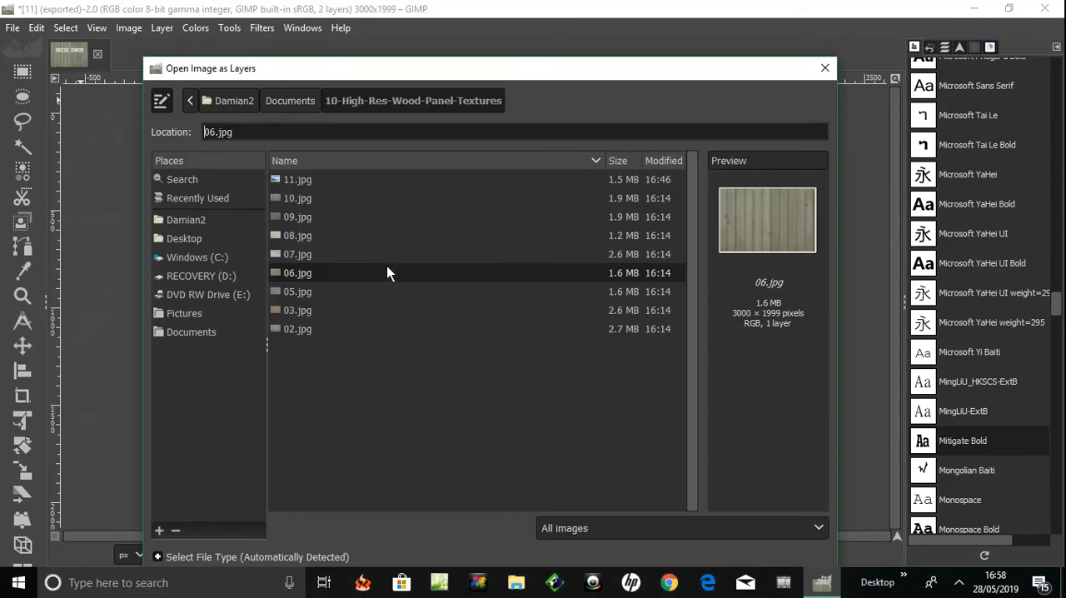
click(194, 331)
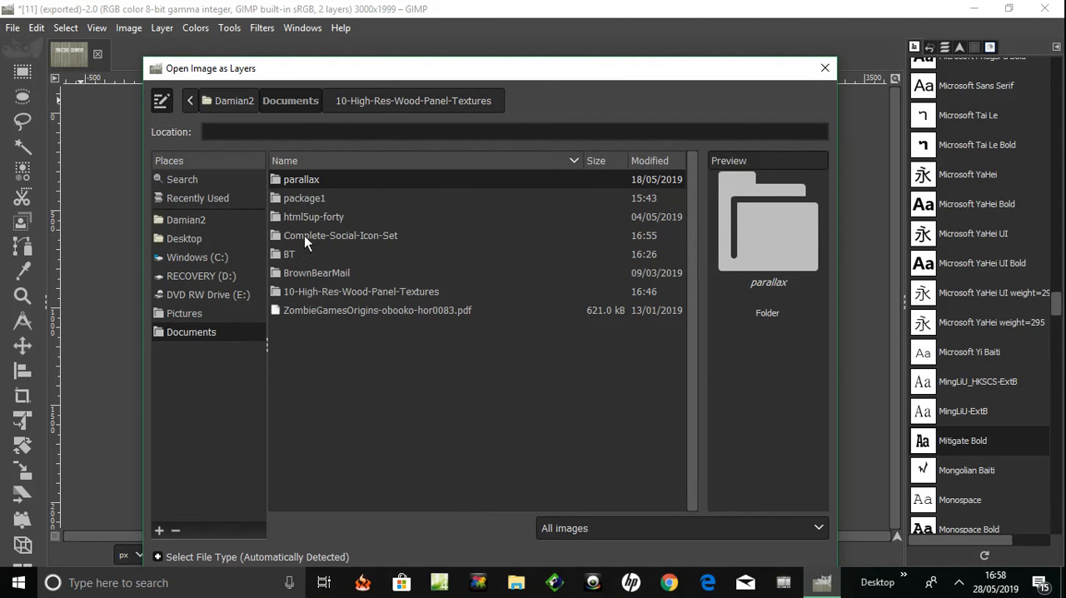
double_click(277, 236)
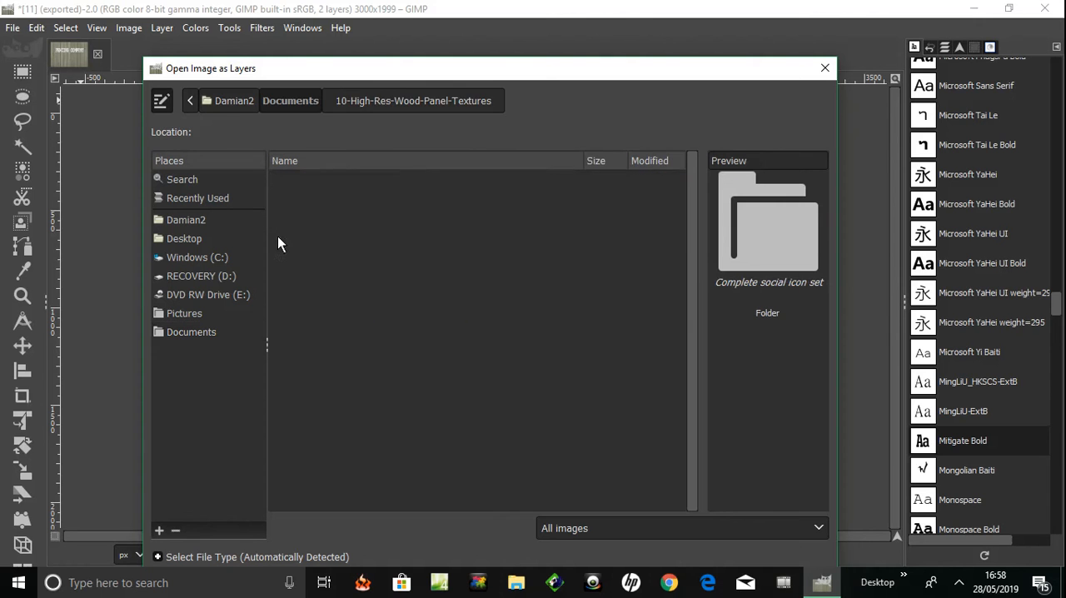
double_click(304, 179)
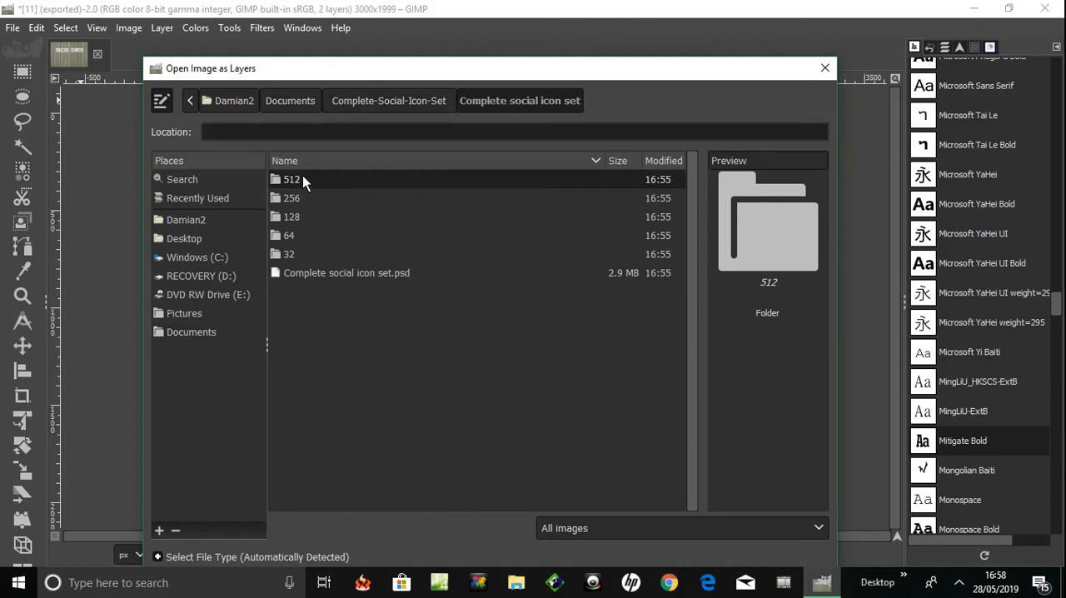
click(285, 218)
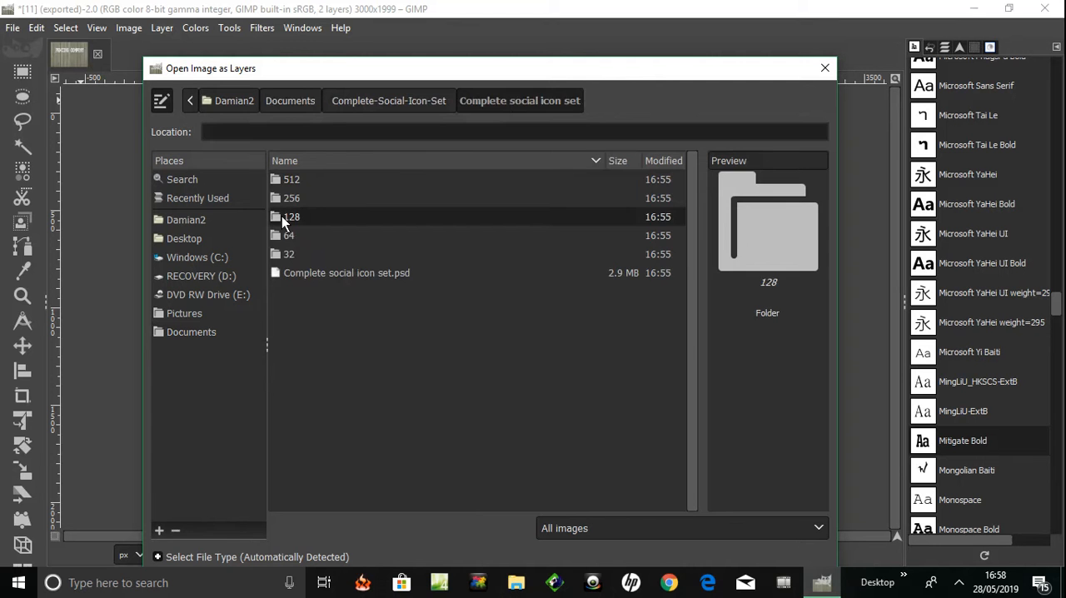
double_click(285, 218)
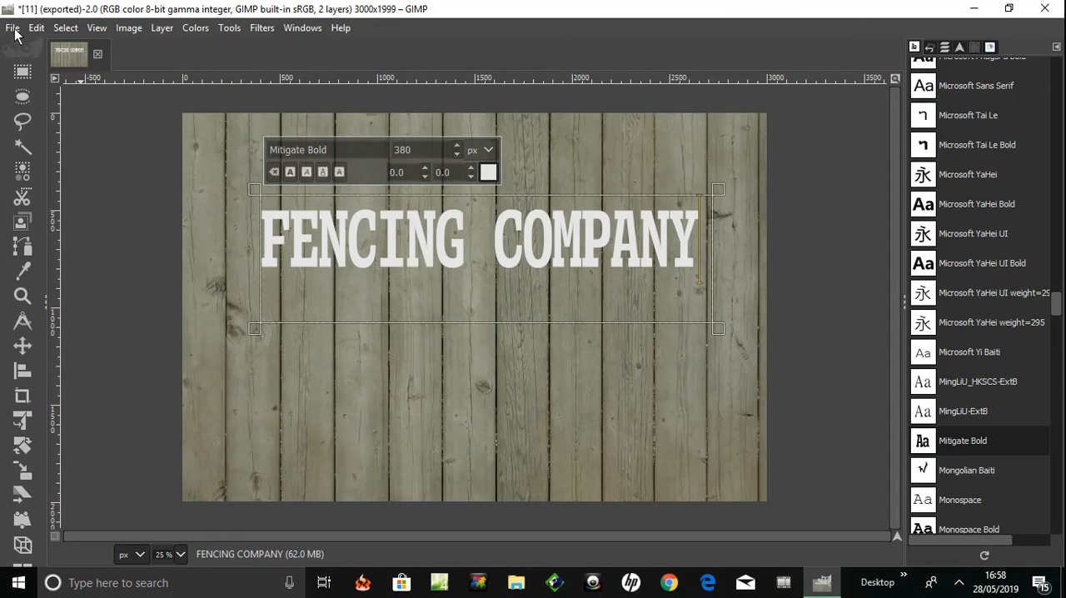
Open facebook.png from the 128 folder as a new layer, keeping its embedded color profile
click(13, 30)
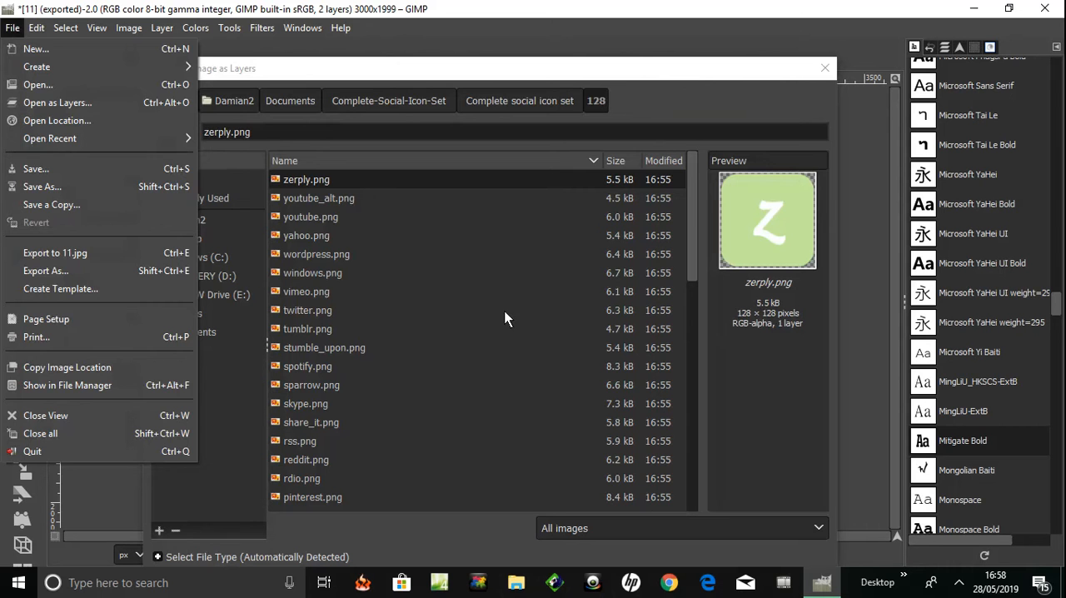
click(522, 350)
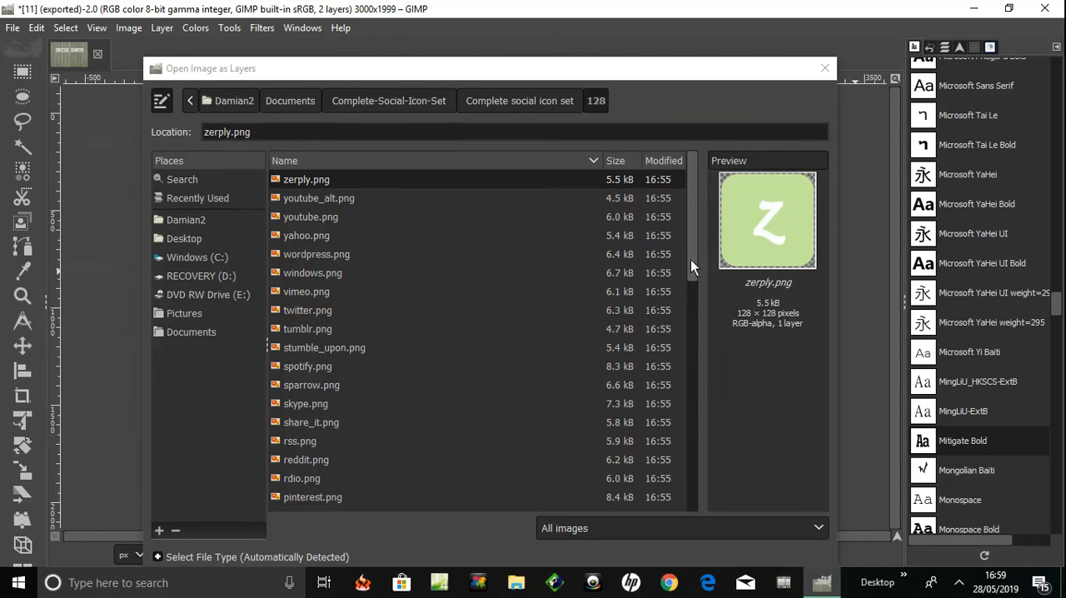
drag(694, 277, 690, 400)
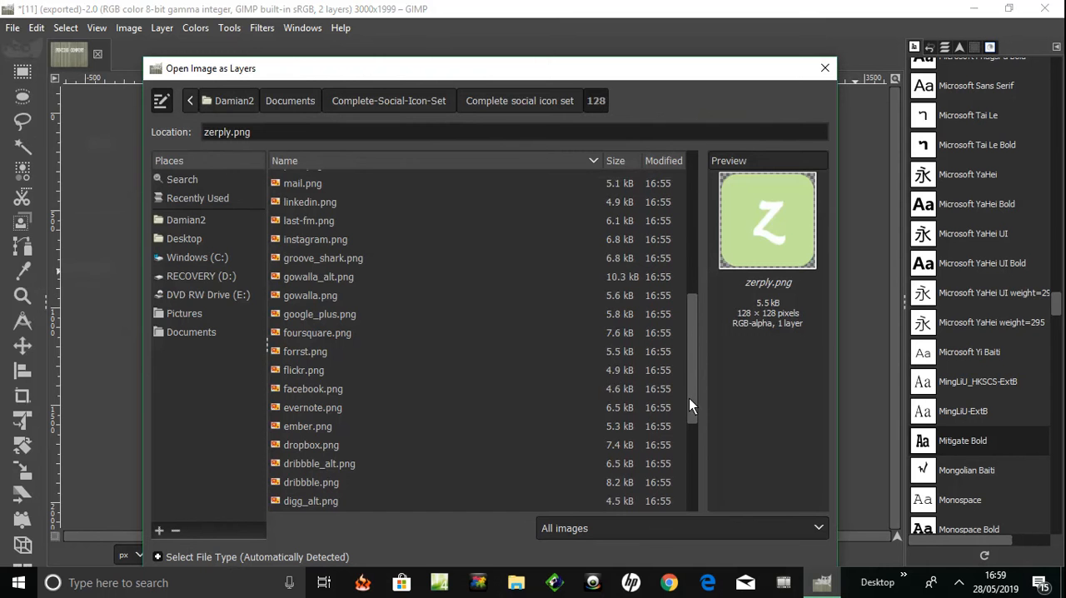
click(318, 391)
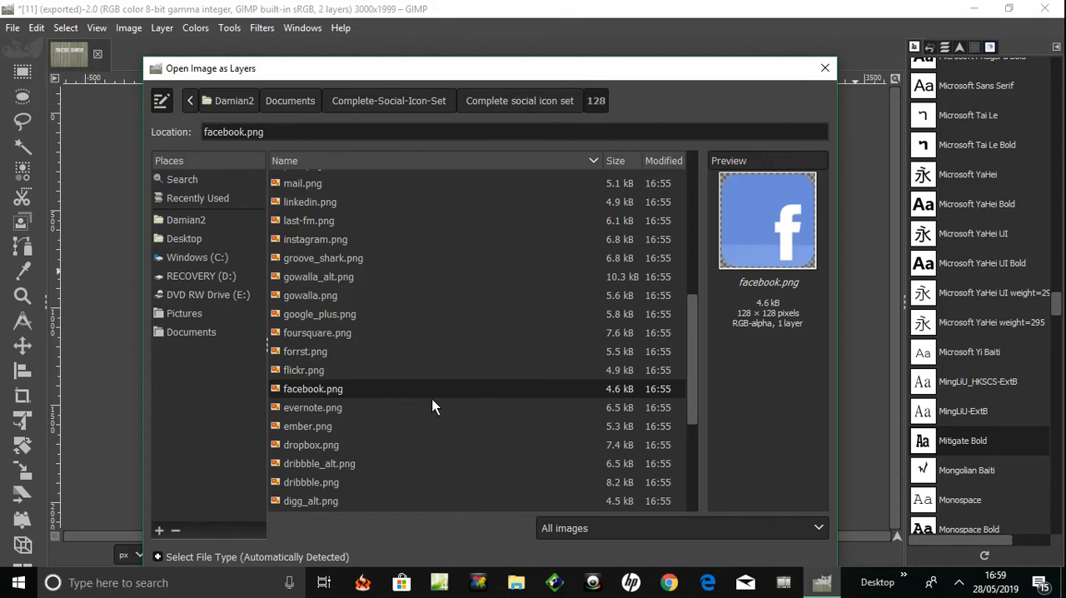
double_click(278, 393)
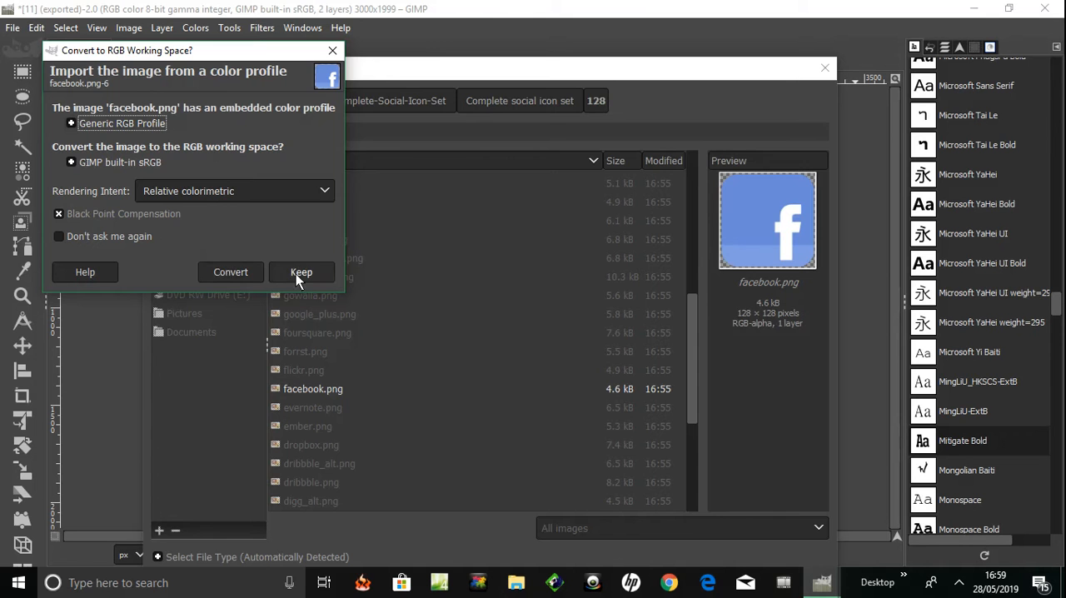
click(300, 274)
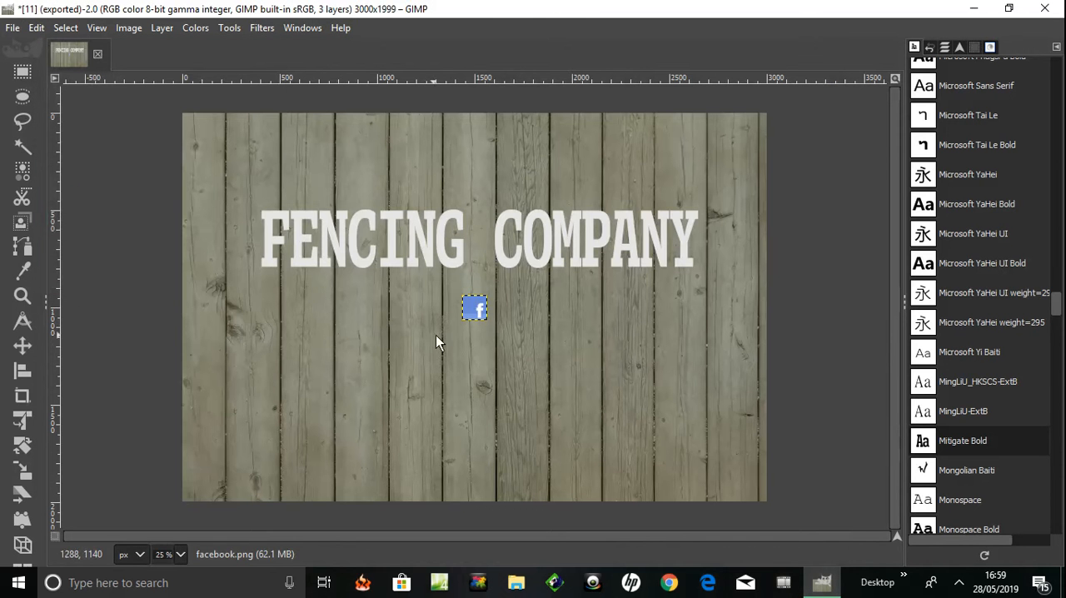
Move the Facebook icon with the Move tool to just below the "E" of FENCING in the heading
mouse_move(477, 311)
mouse_down()
mouse_move(471, 340)
mouse_move(474, 313)
mouse_up()
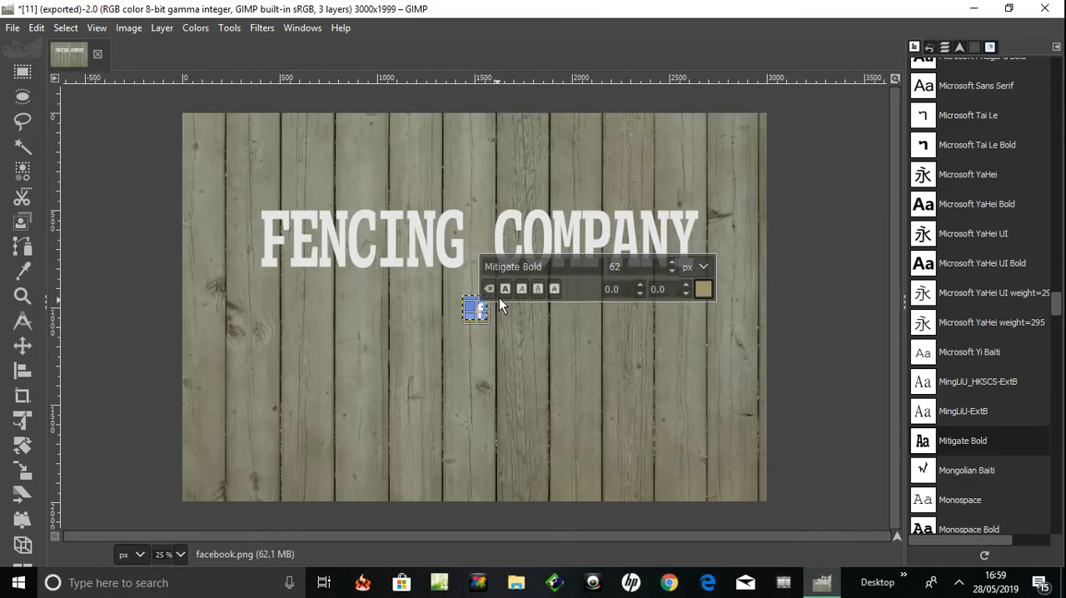
click(737, 221)
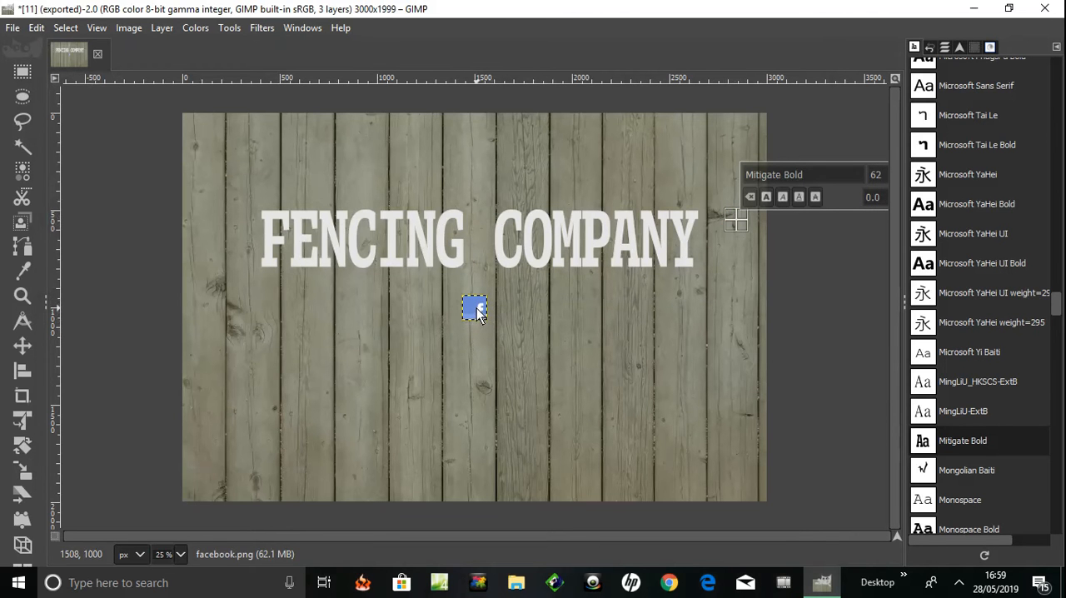
click(226, 30)
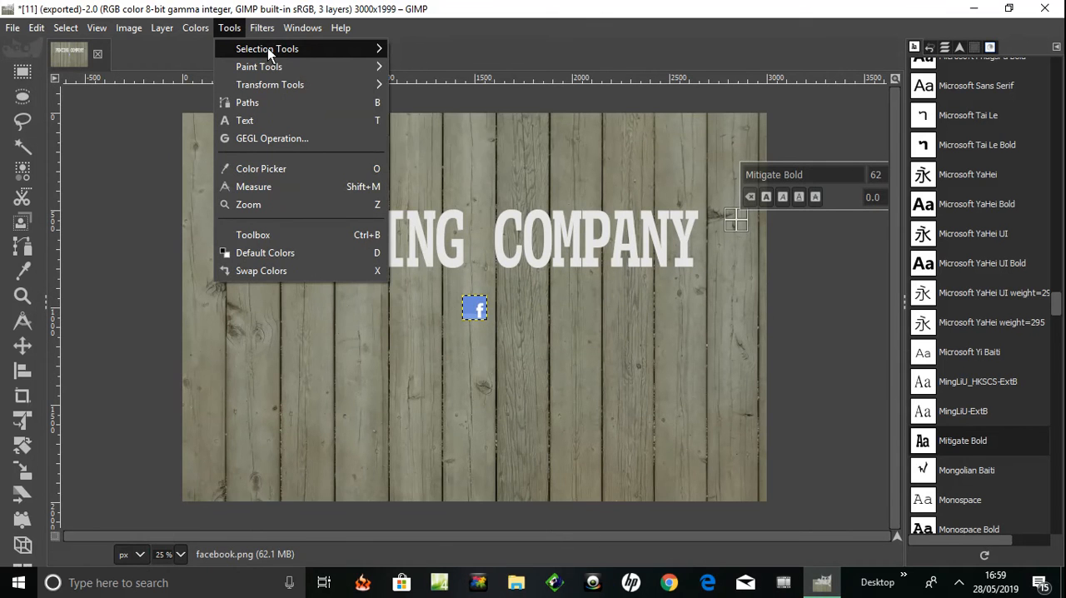
mouse_move(268, 50)
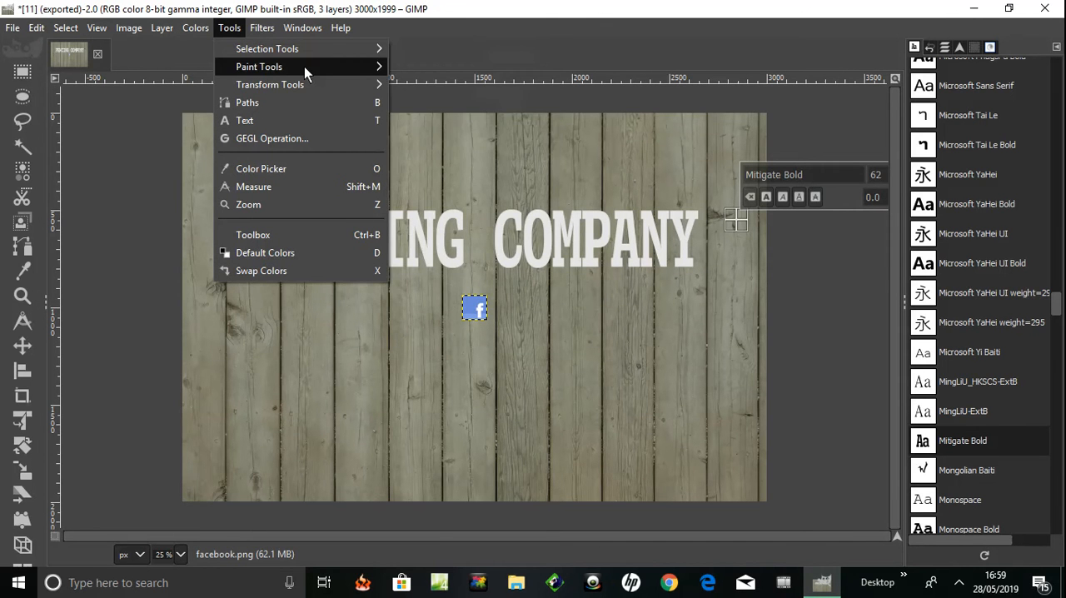
mouse_move(375, 86)
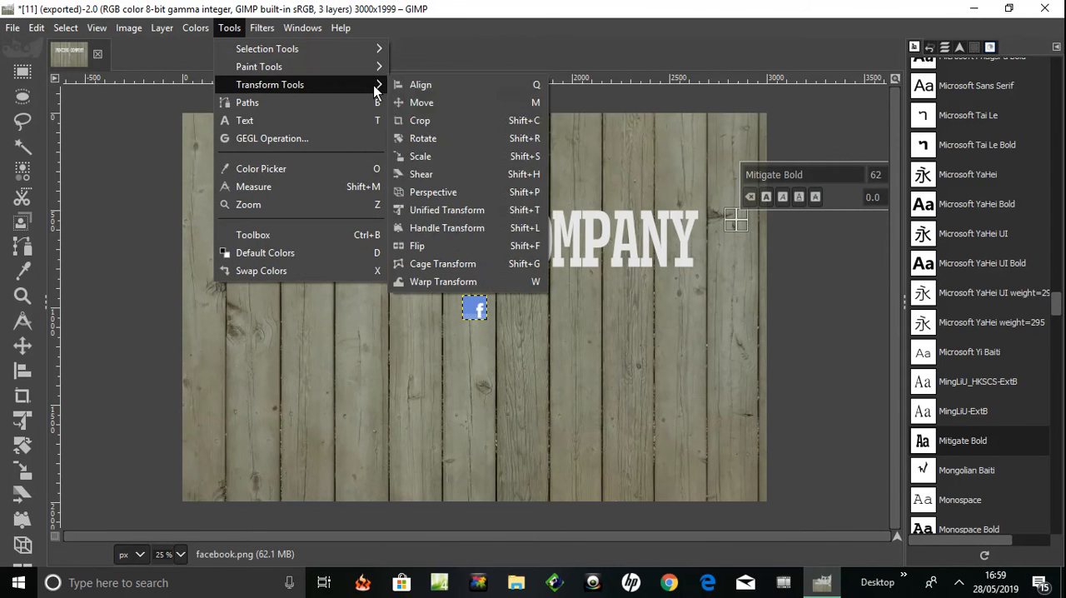
click(427, 103)
drag(479, 313, 295, 300)
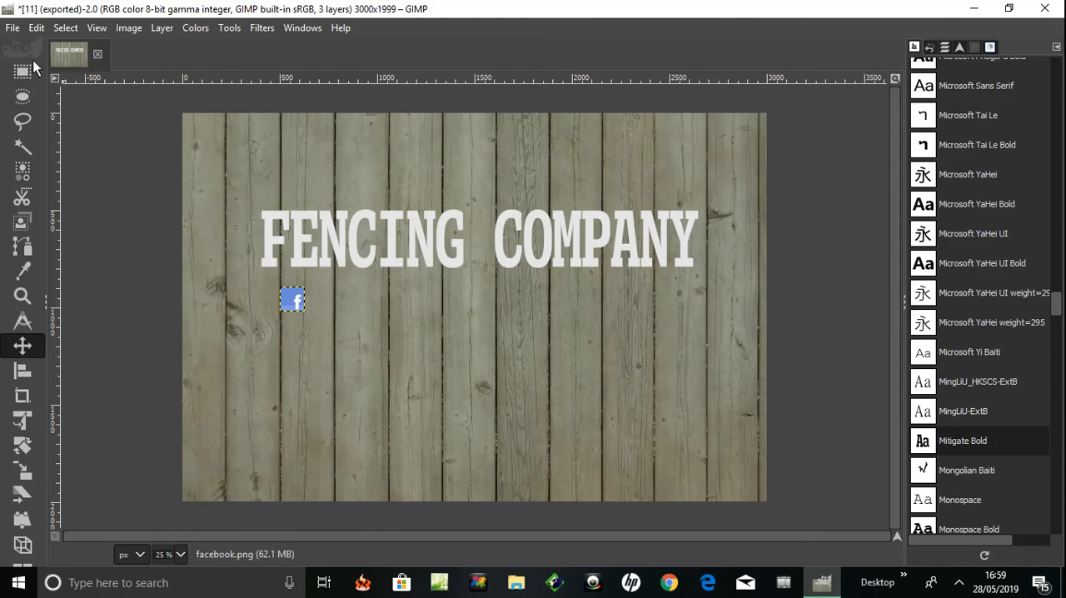
Open twitter.png from the 128 folder as a new layer, keeping its embedded color profile
click(11, 30)
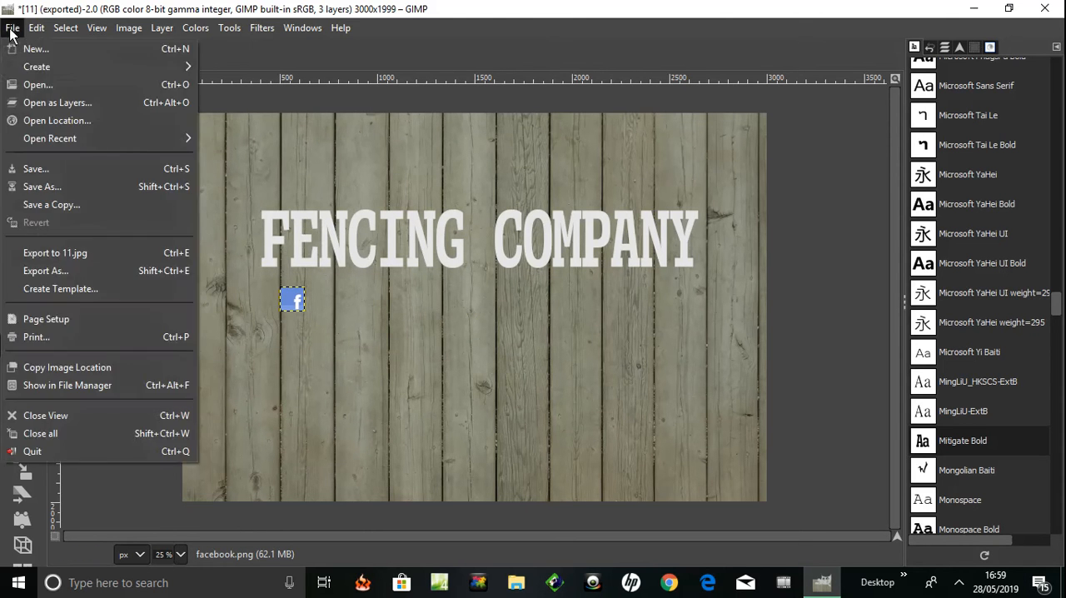
click(43, 103)
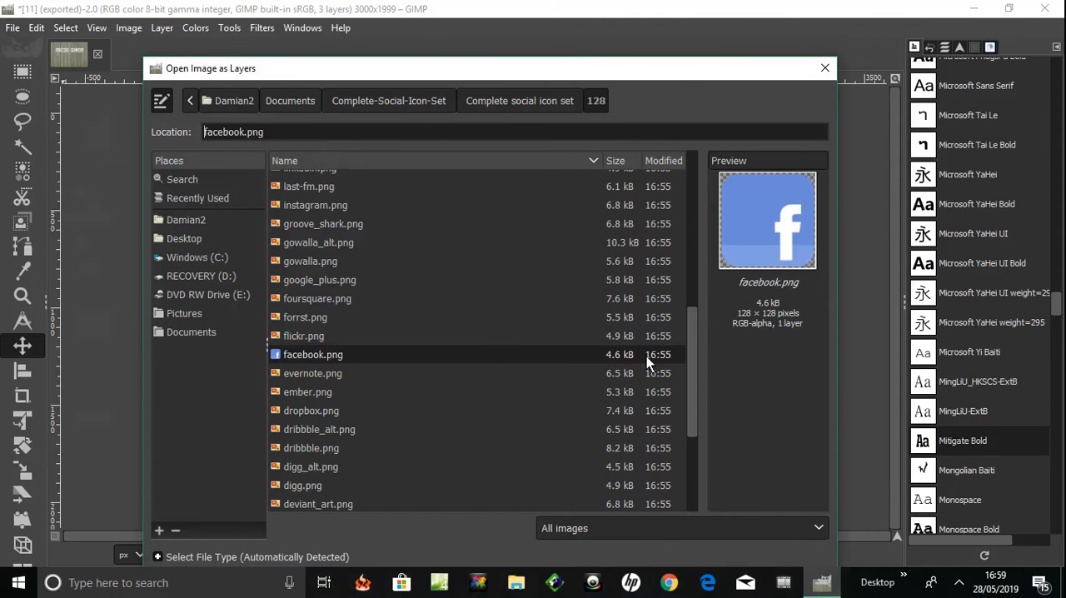
drag(689, 399, 677, 235)
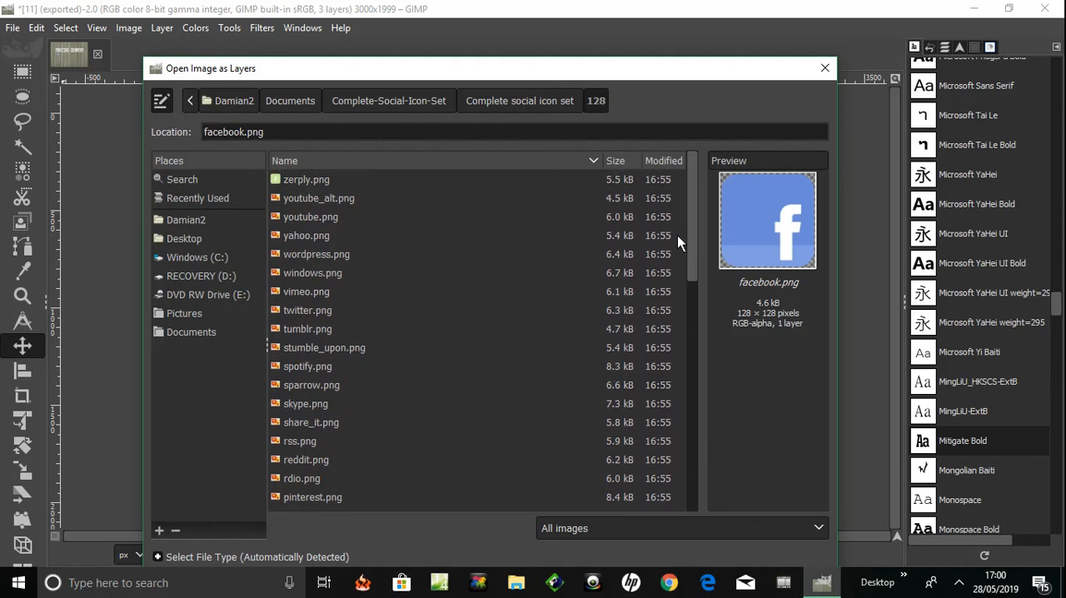
click(281, 308)
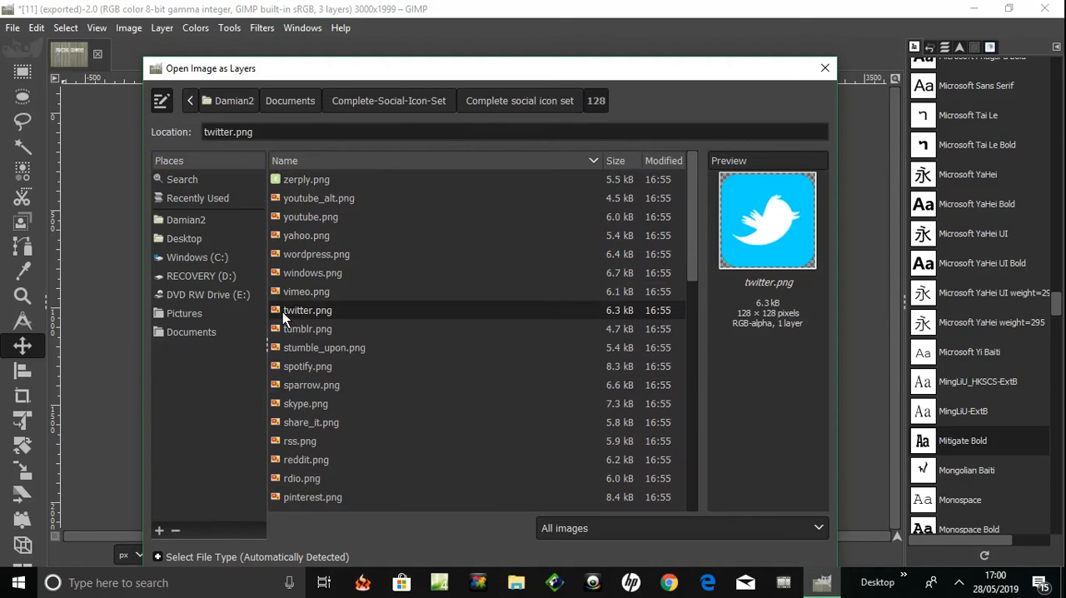
double_click(282, 311)
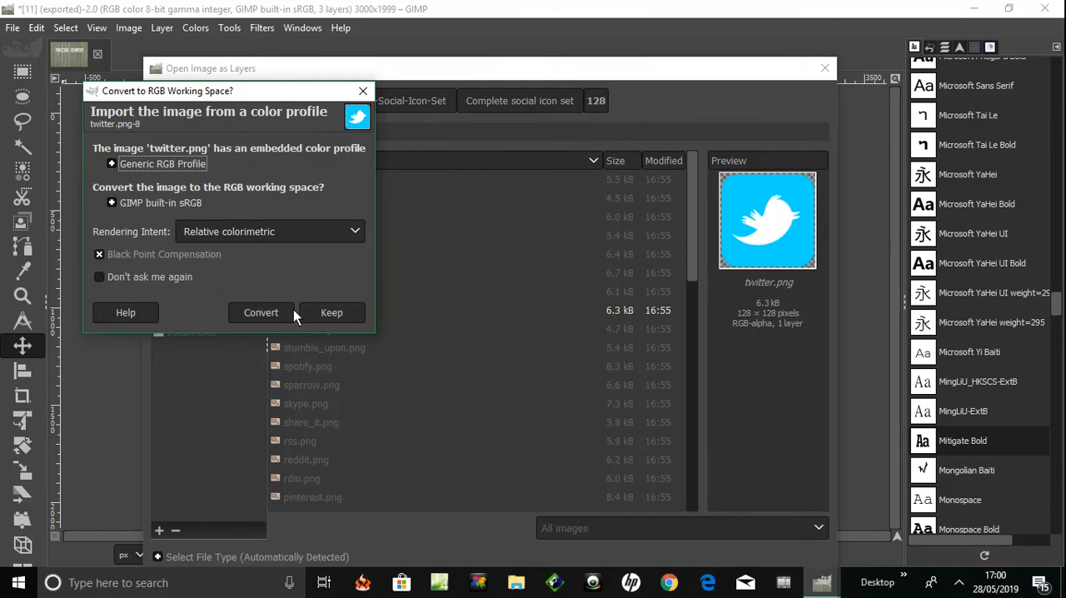
click(329, 307)
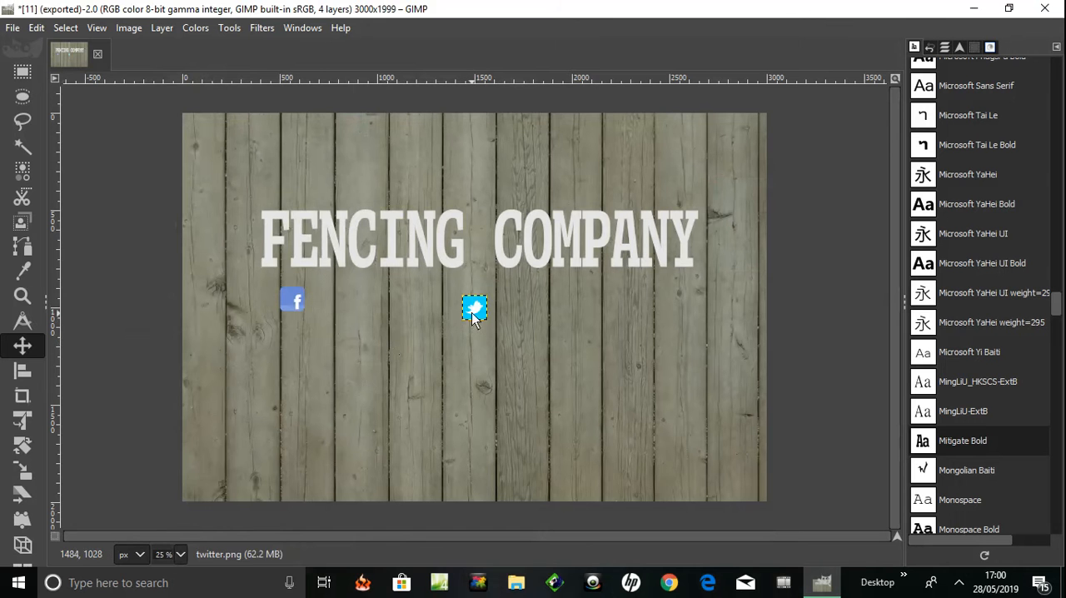
Move the Twitter icon so it sits directly below the Facebook icon, with a small gap between them
drag(472, 313, 294, 344)
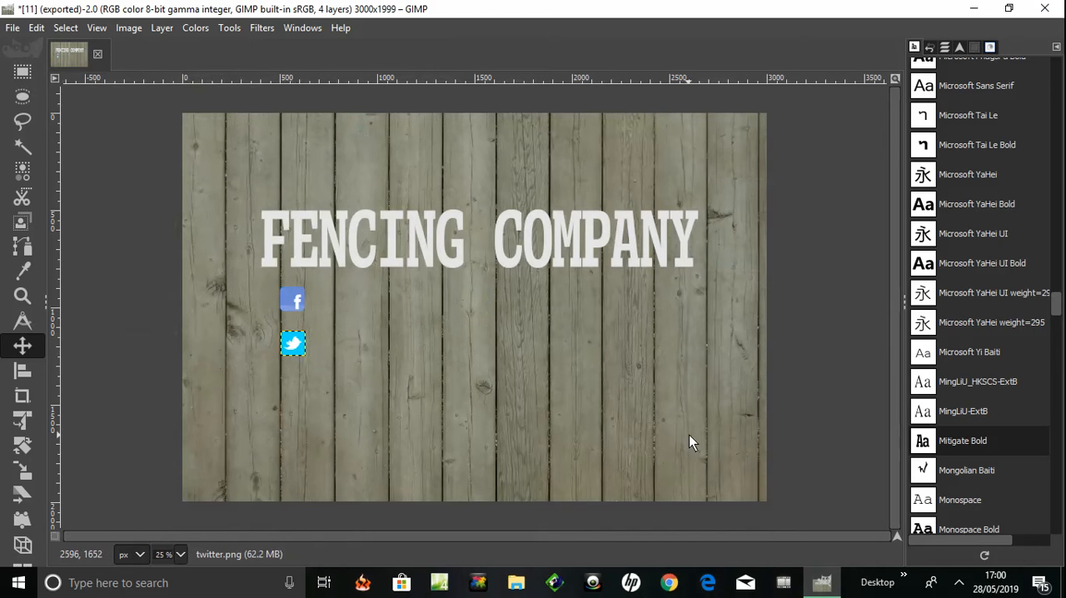
Open youtube.png from the 128 folder as a new layer, keeping its embedded color profile, and place it directly below the Twitter icon
click(13, 30)
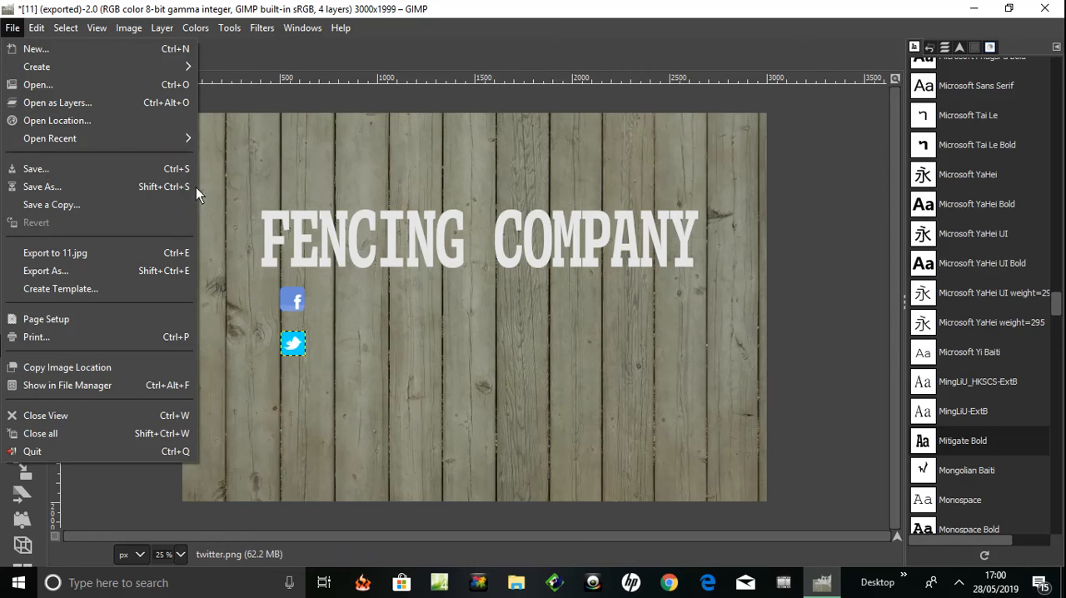
click(51, 104)
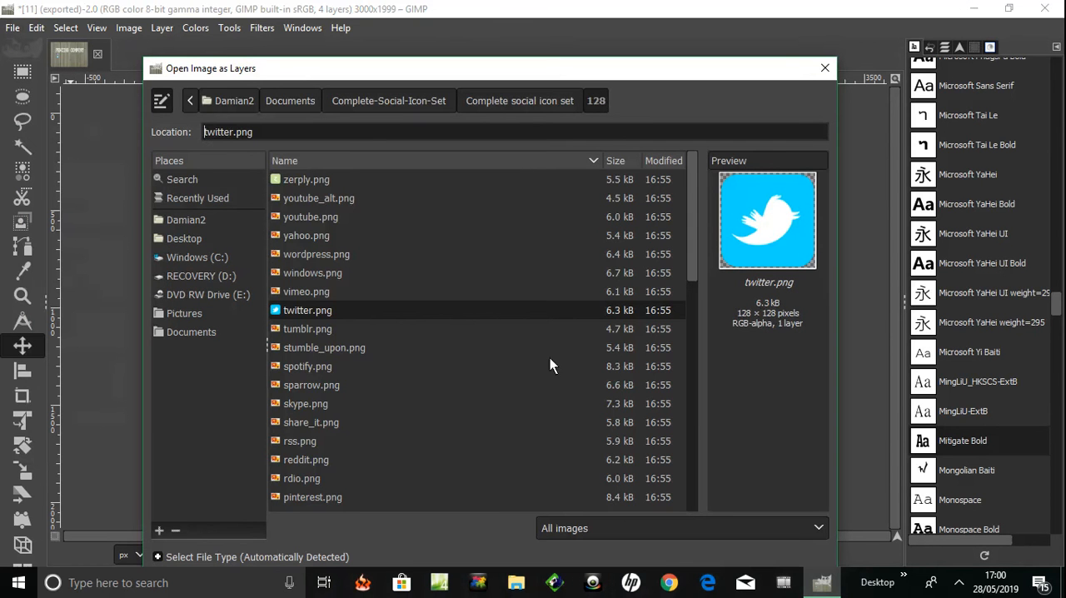
click(306, 235)
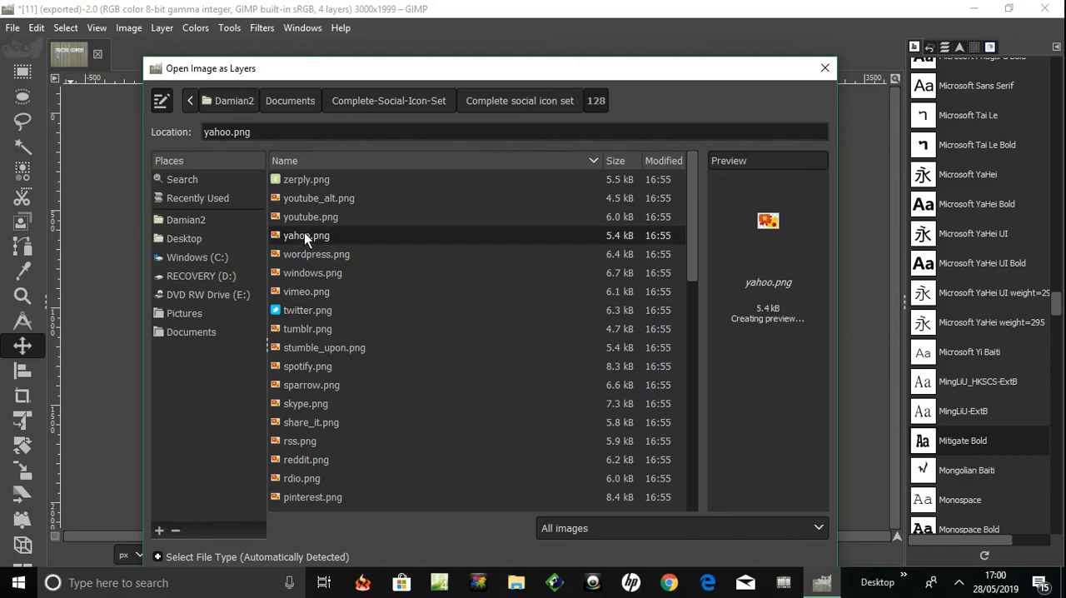
click(301, 218)
double_click(300, 218)
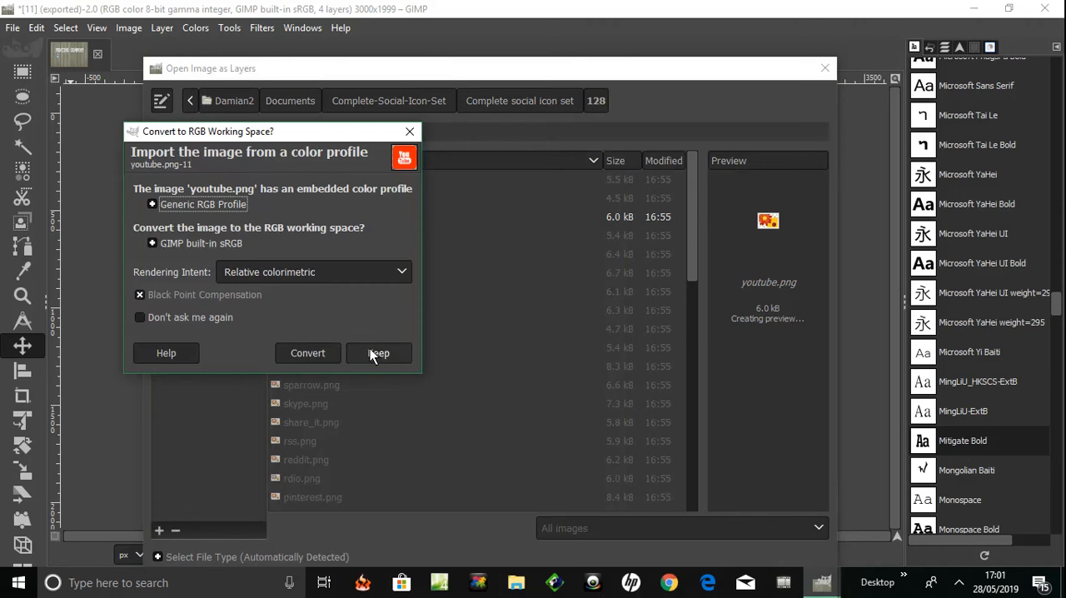
click(371, 352)
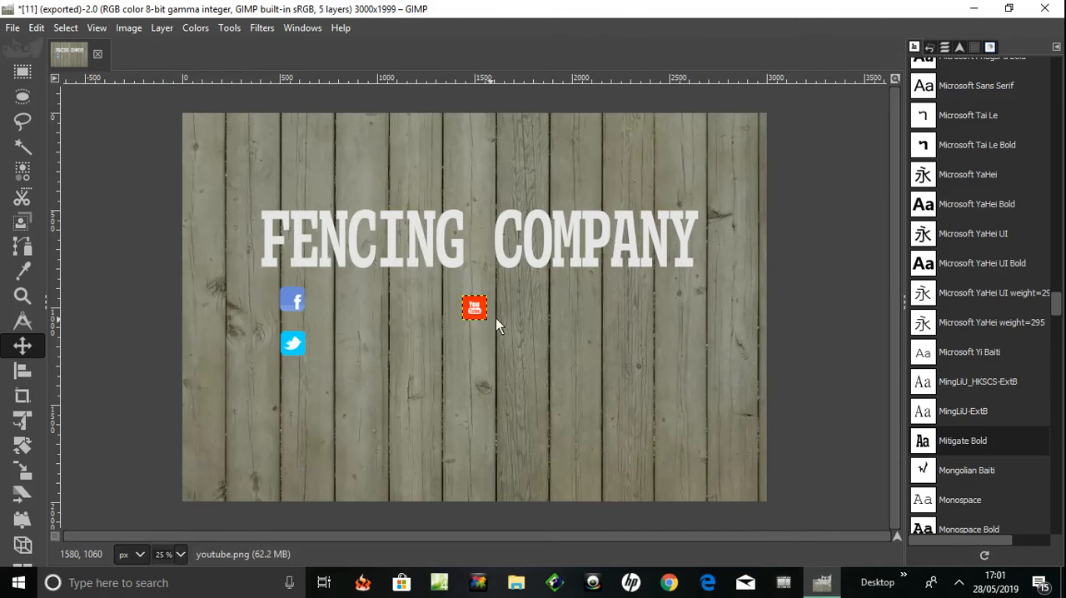
drag(475, 310, 297, 387)
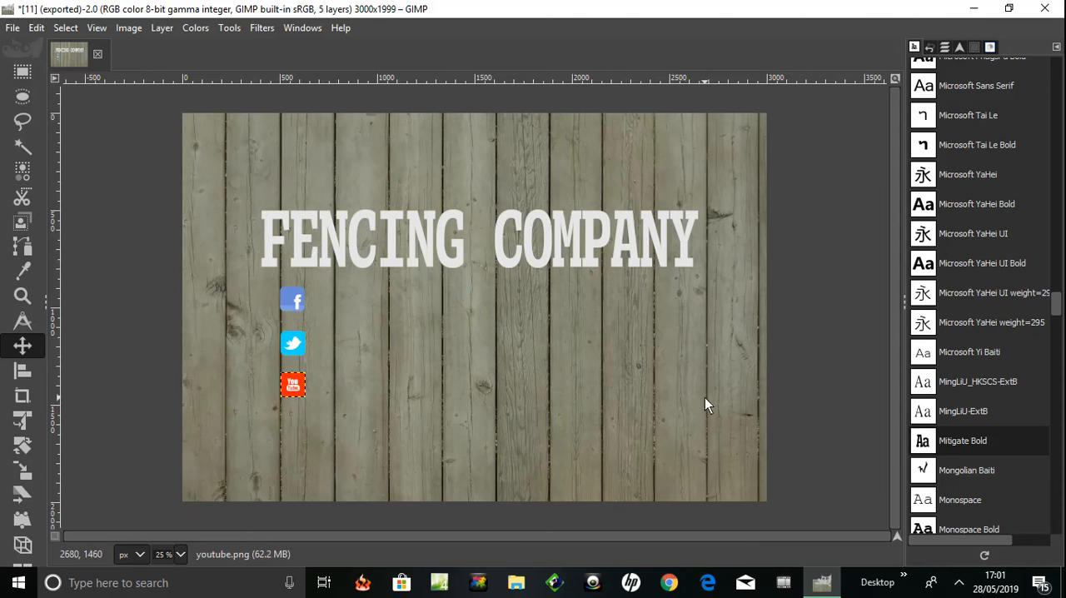
Open pinterest.png from the 128 folder as a new layer, keeping its embedded color profile, and place it directly below the YouTube icon
click(10, 28)
click(40, 100)
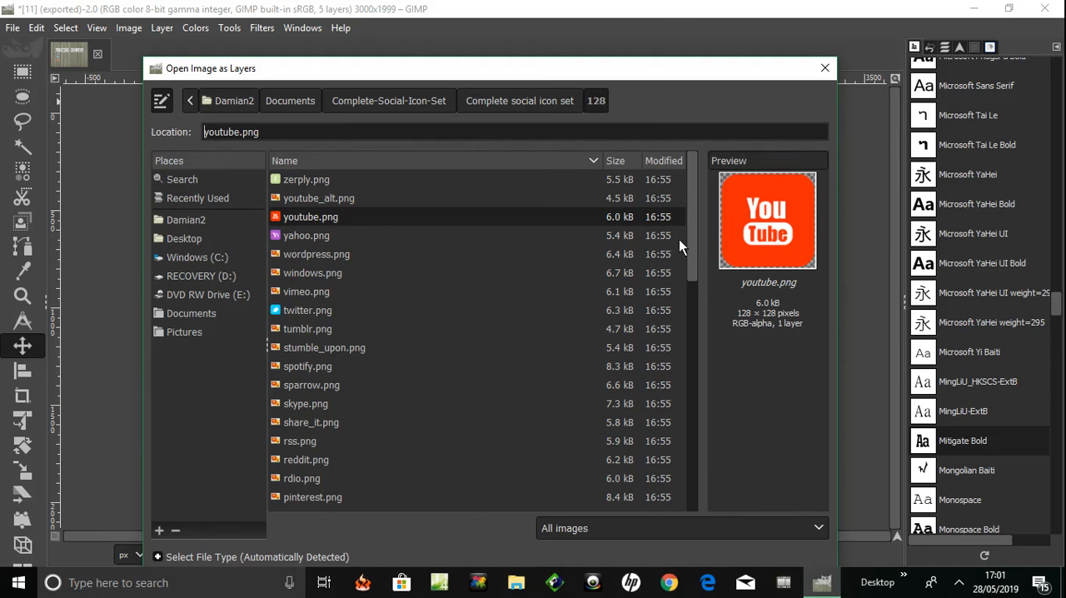
scroll(688, 242, down, 1)
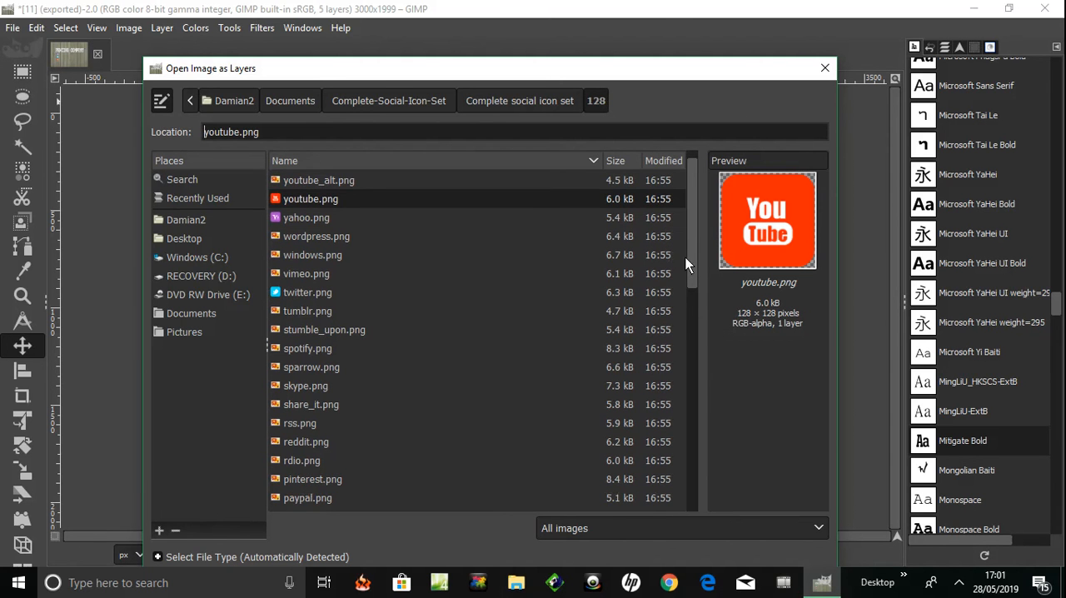
scroll(685, 258, down, 2)
drag(685, 267, 685, 288)
click(323, 377)
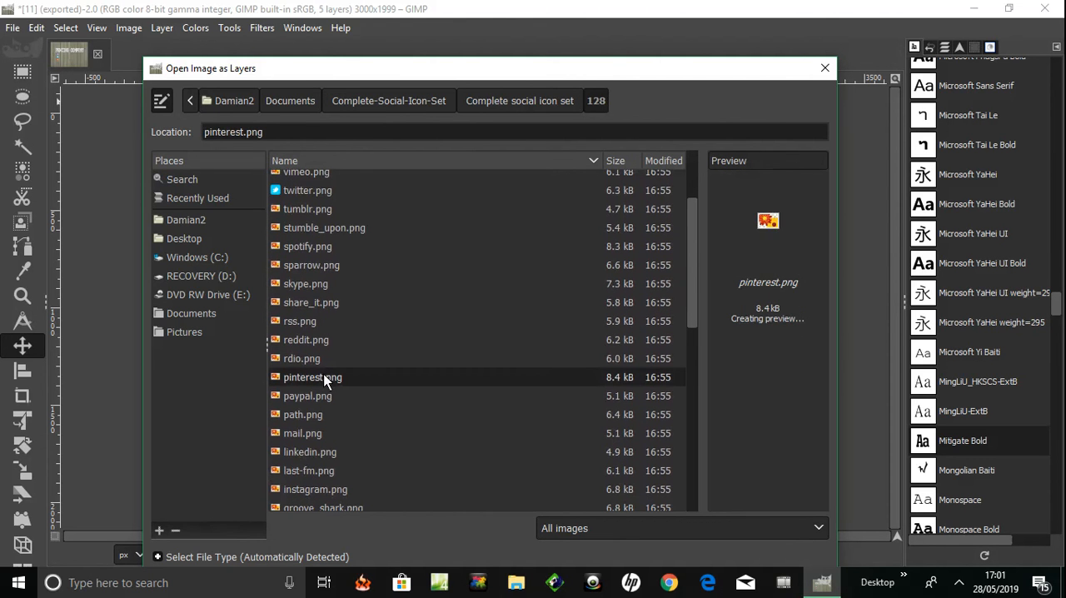
double_click(278, 378)
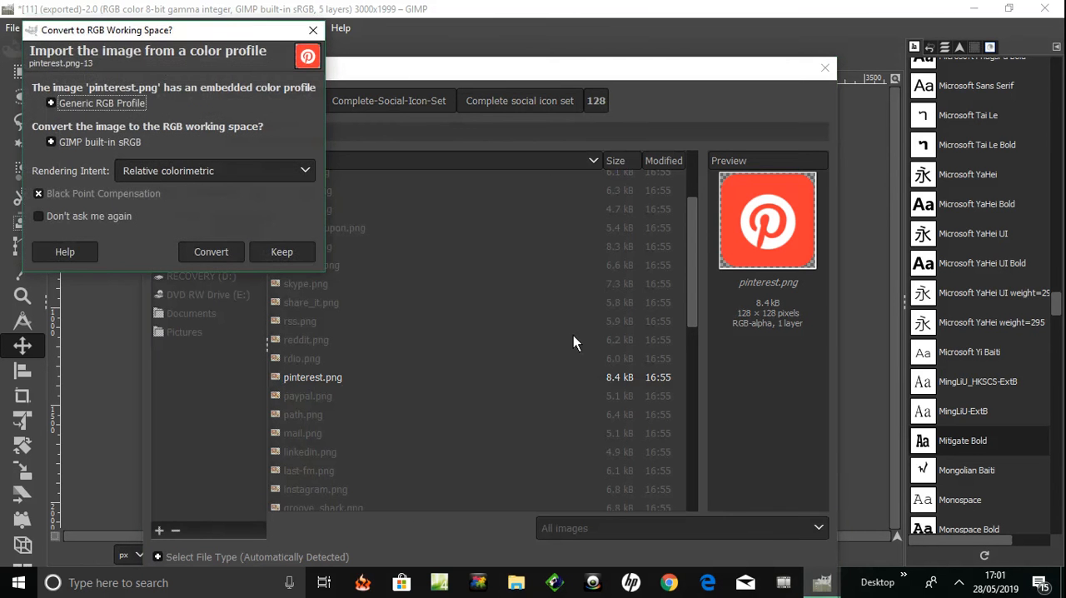
click(304, 255)
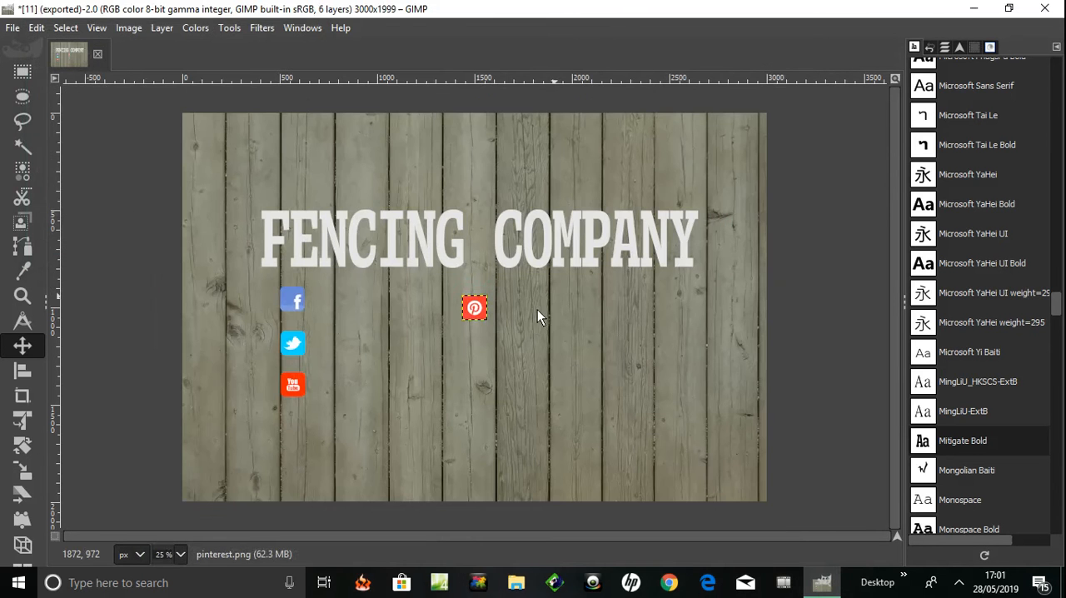
drag(475, 309, 296, 432)
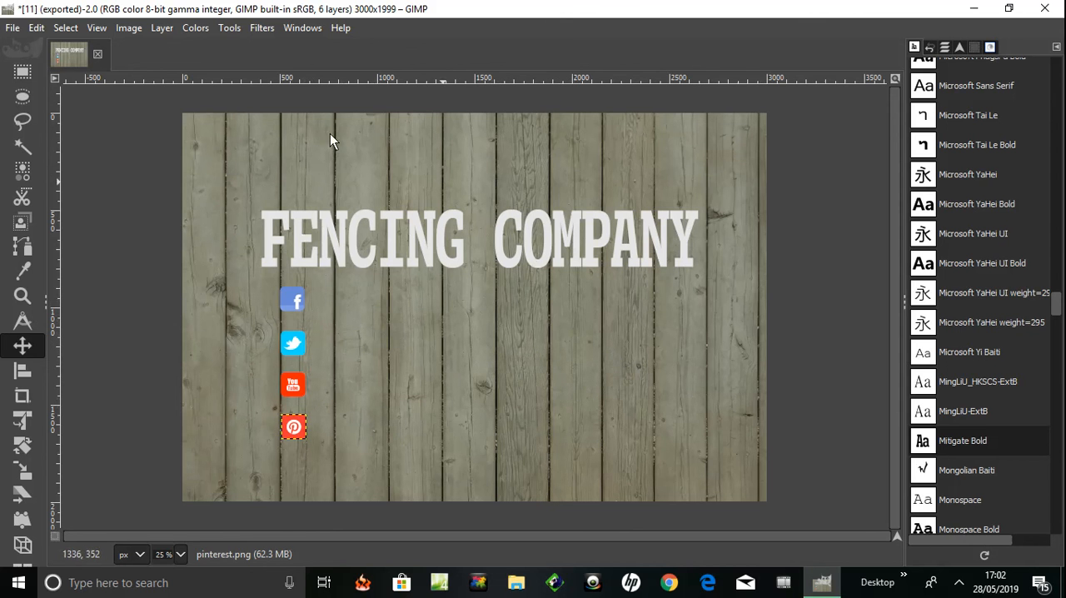
Export the image with its four social icons to the existing 11.jpg
click(12, 27)
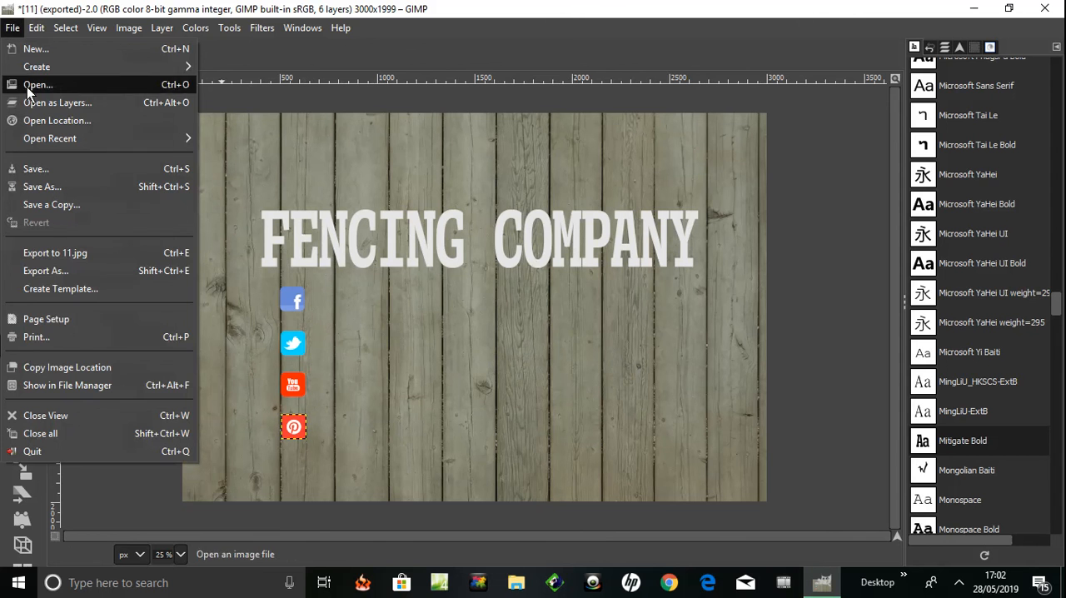
click(66, 251)
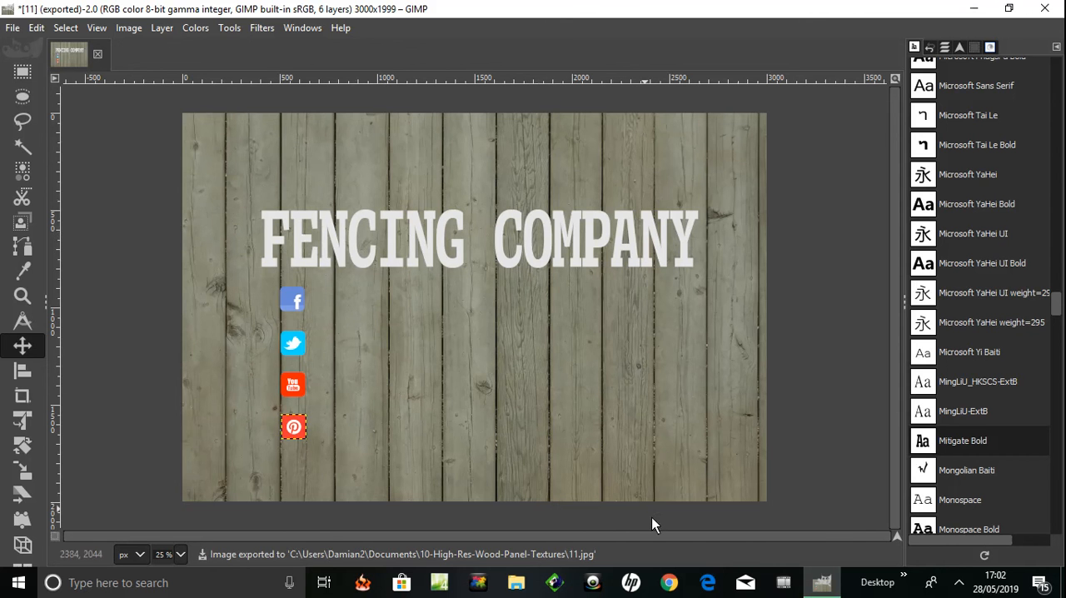
Switch to File Explorer and view the icons in the 256 folder of the Complete-Social-Icon-Set in Documents
click(517, 585)
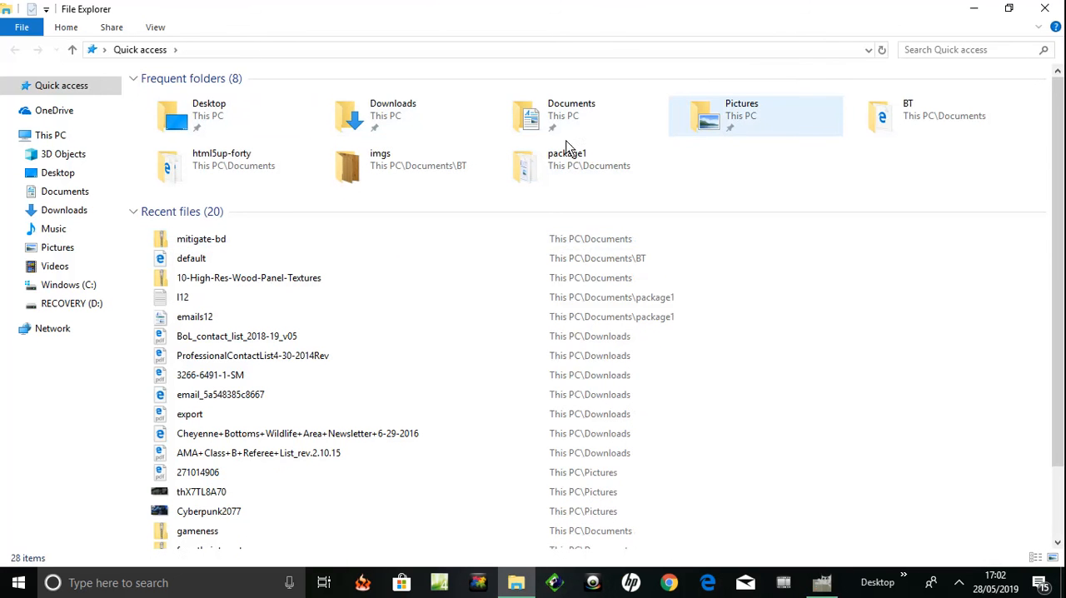
double_click(542, 126)
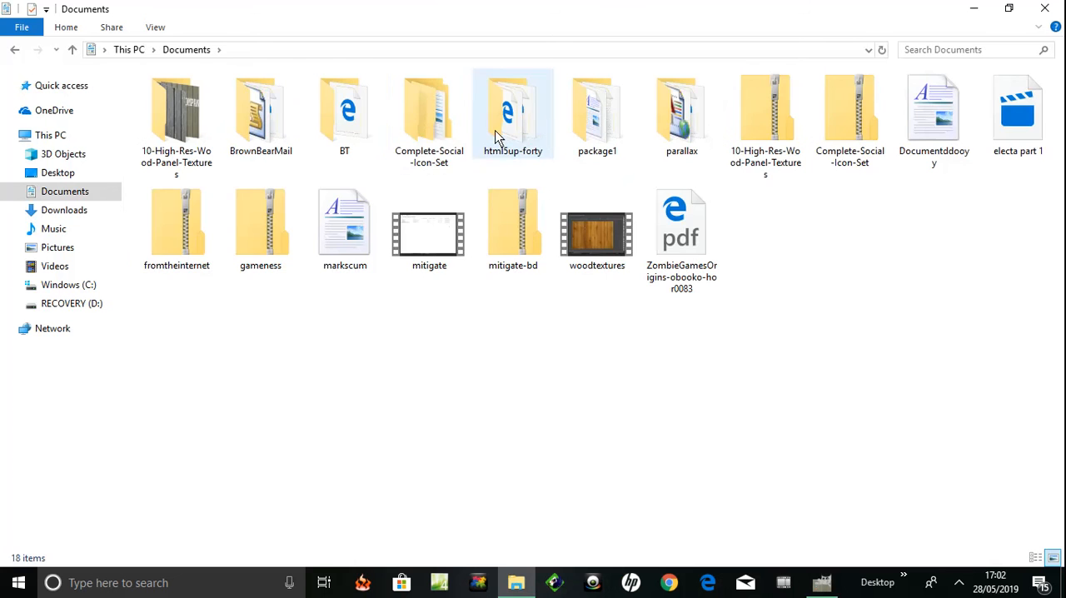
double_click(421, 126)
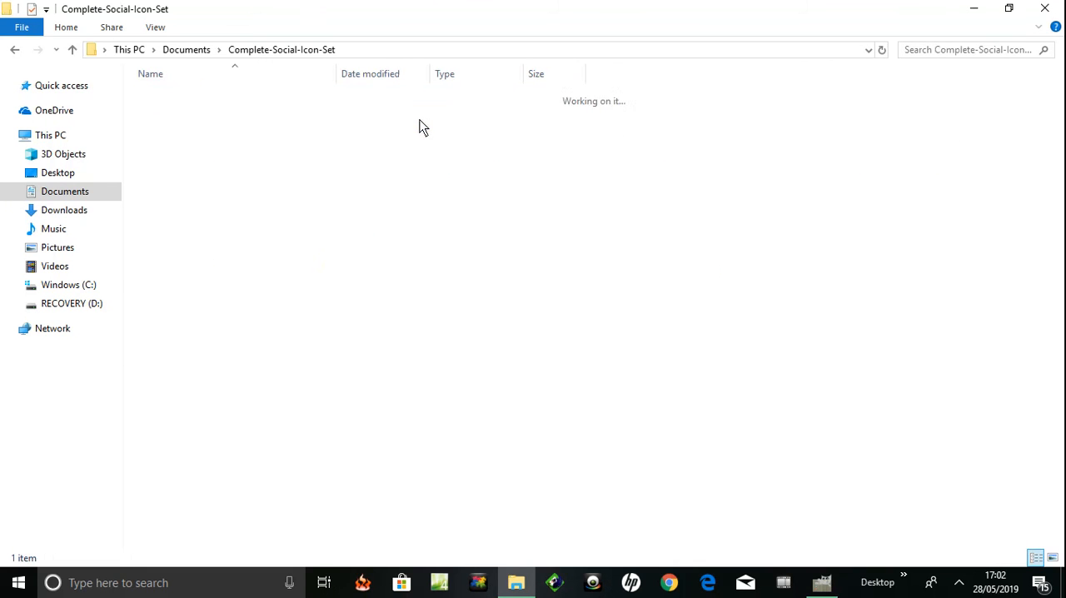
click(167, 97)
double_click(167, 97)
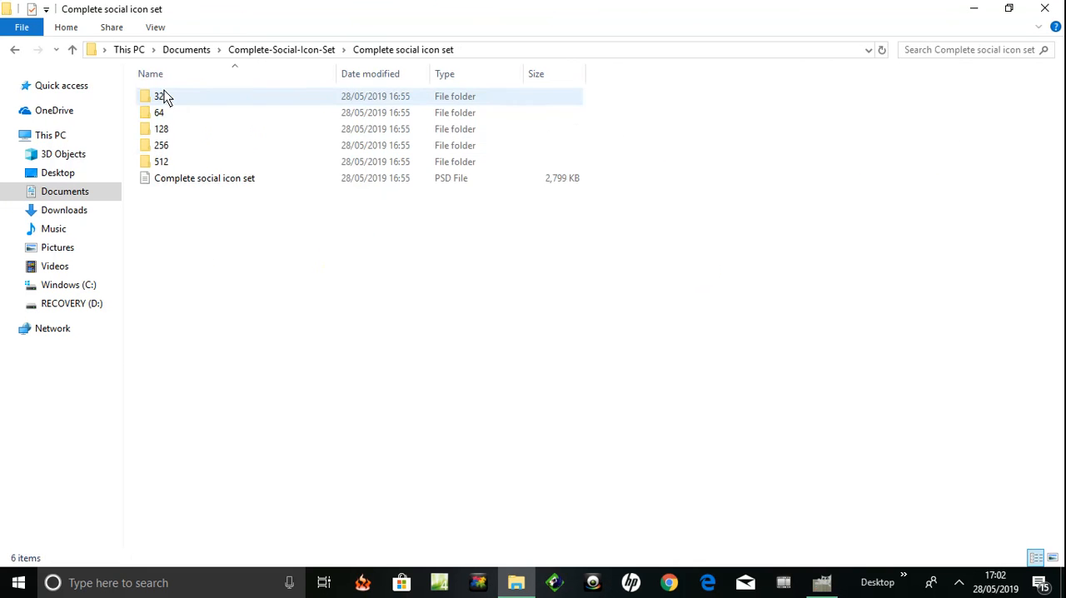
click(164, 147)
double_click(163, 147)
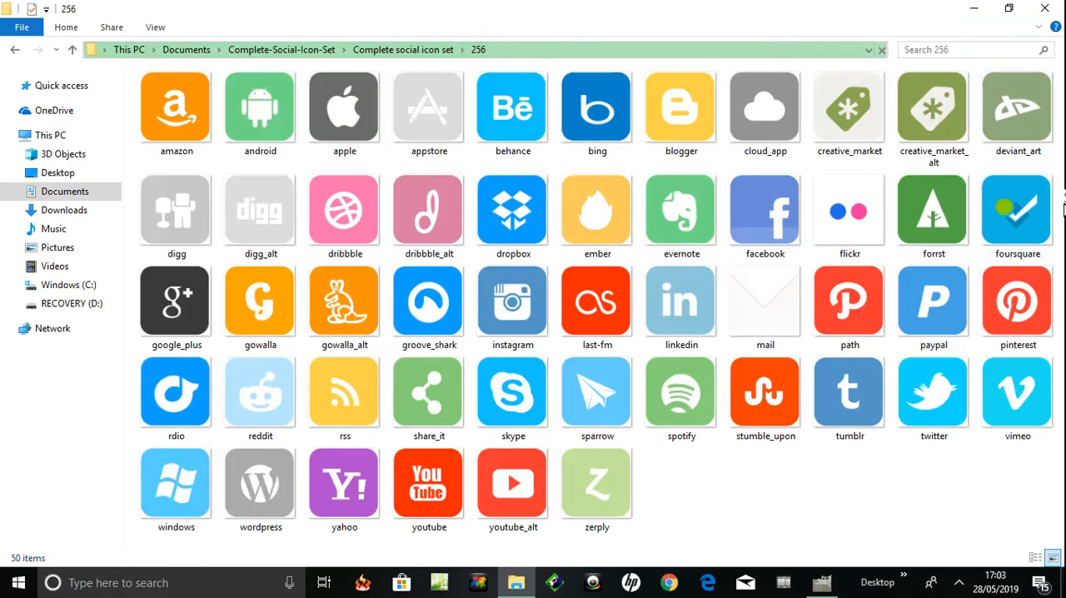
Return to the Complete social icon set folder and open its 512 folder
click(71, 51)
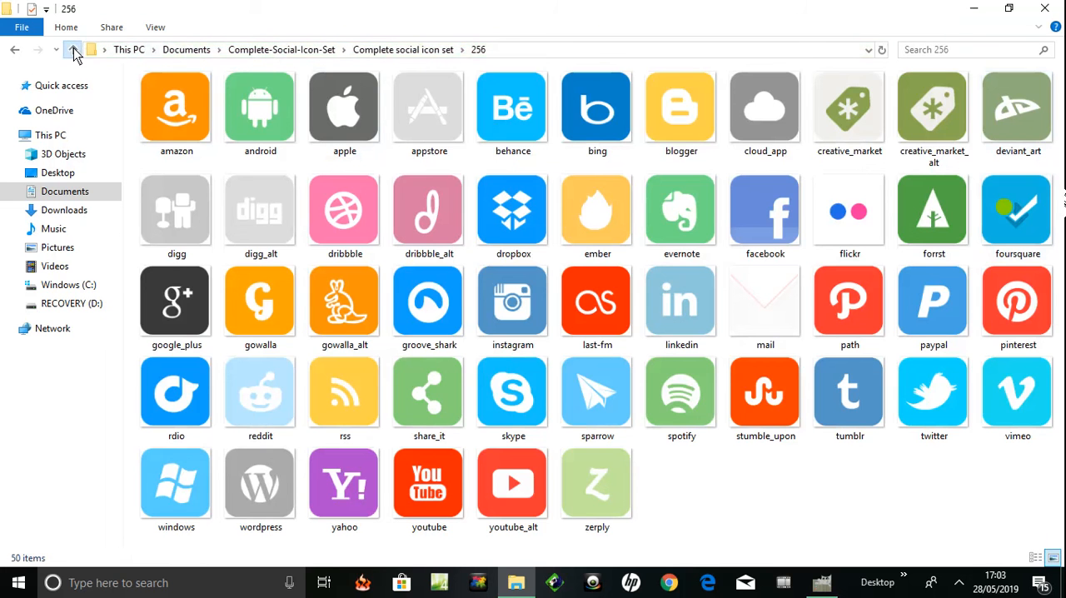
double_click(159, 161)
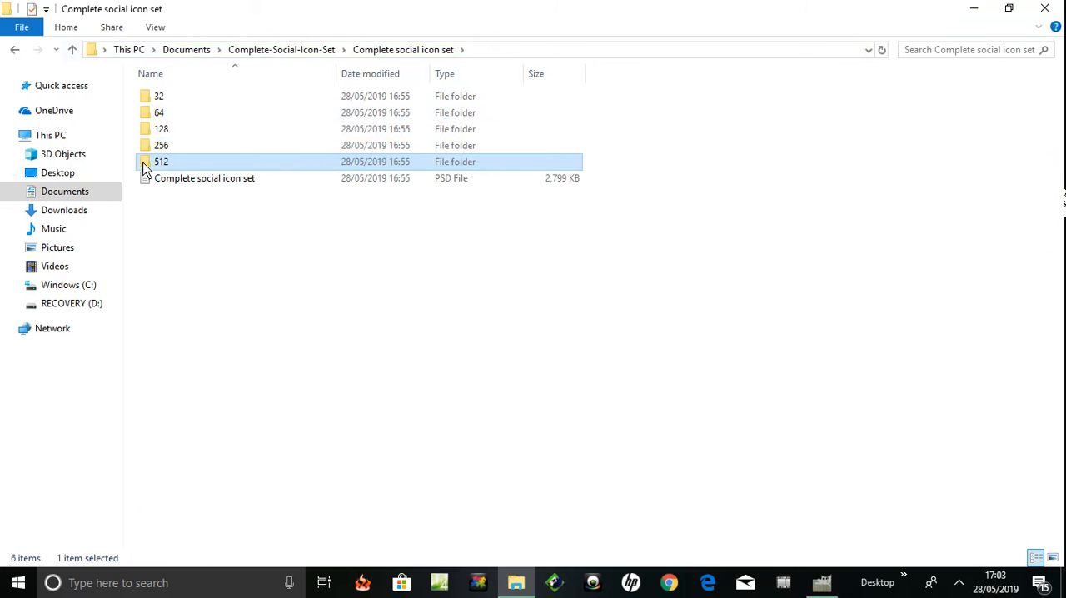